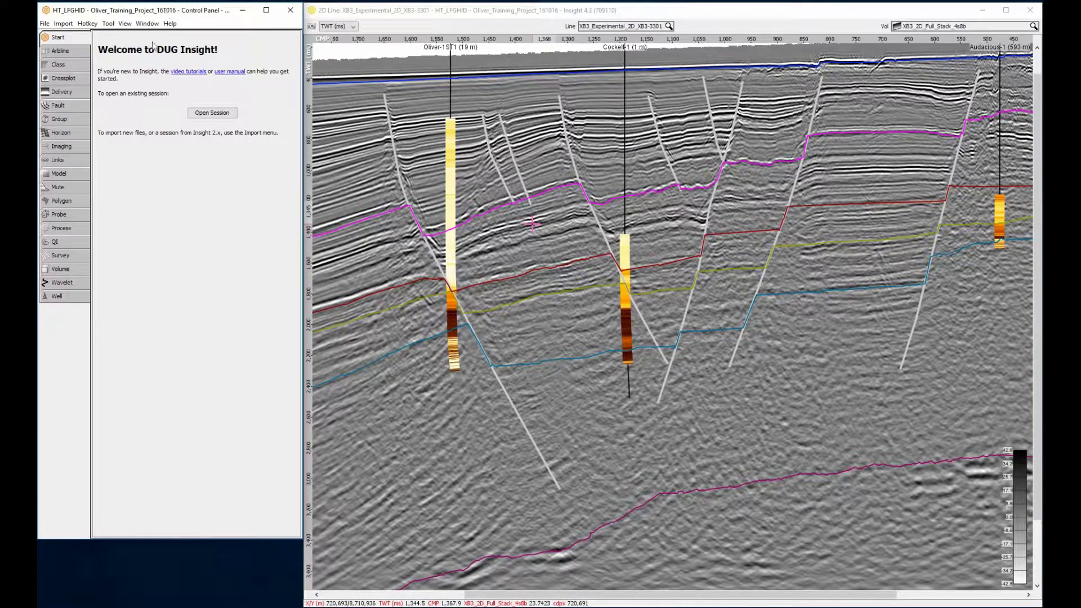
# Keep TWT_6_HRZ window 2 conformability Proportional and return to the process list
pyautogui.click(76, 174)
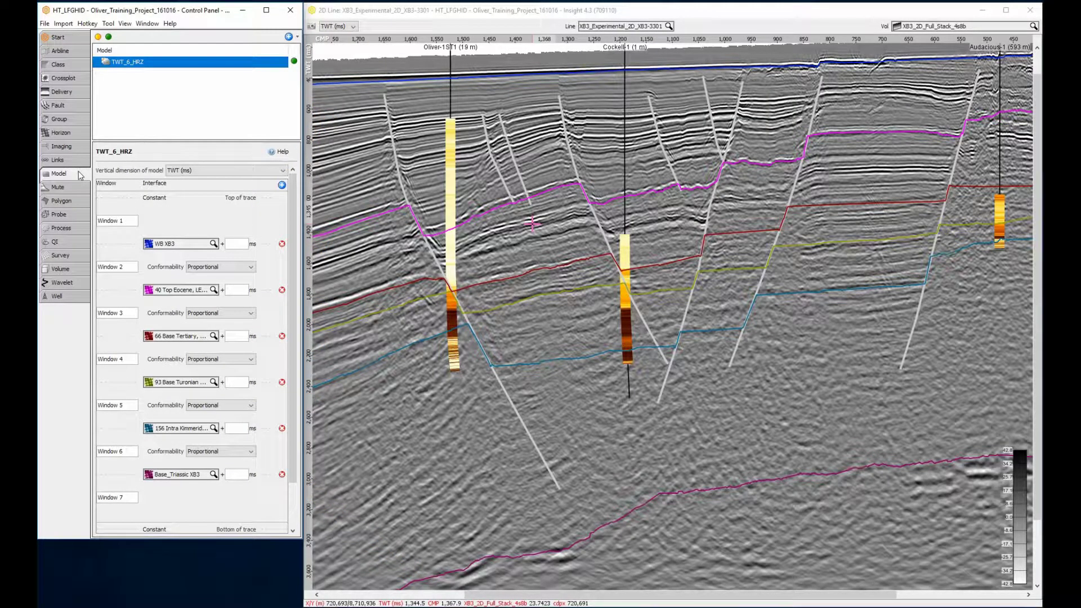
pyautogui.click(226, 268)
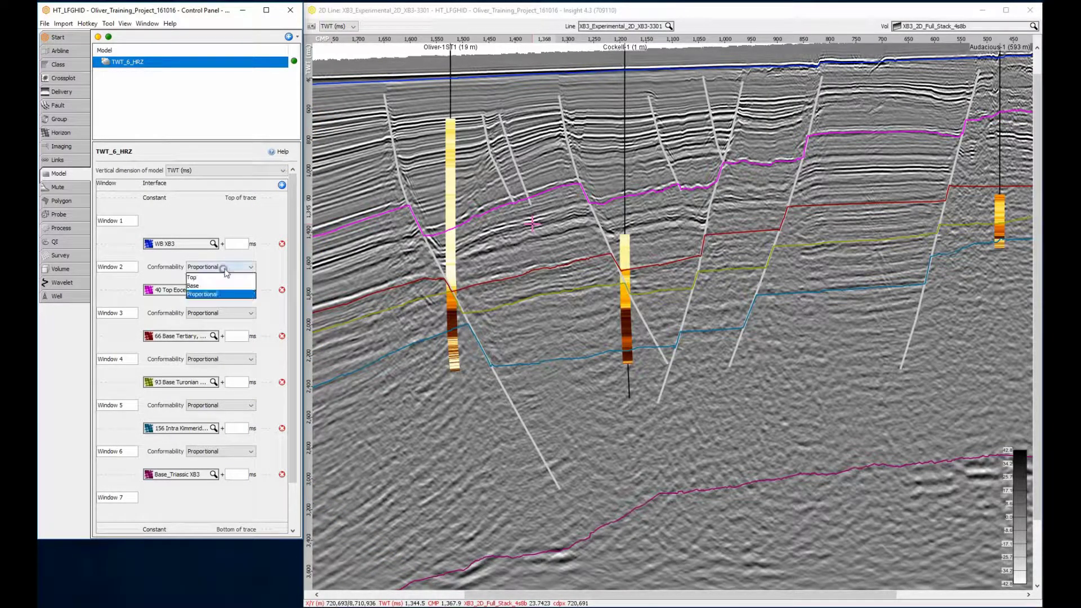
pyautogui.click(225, 271)
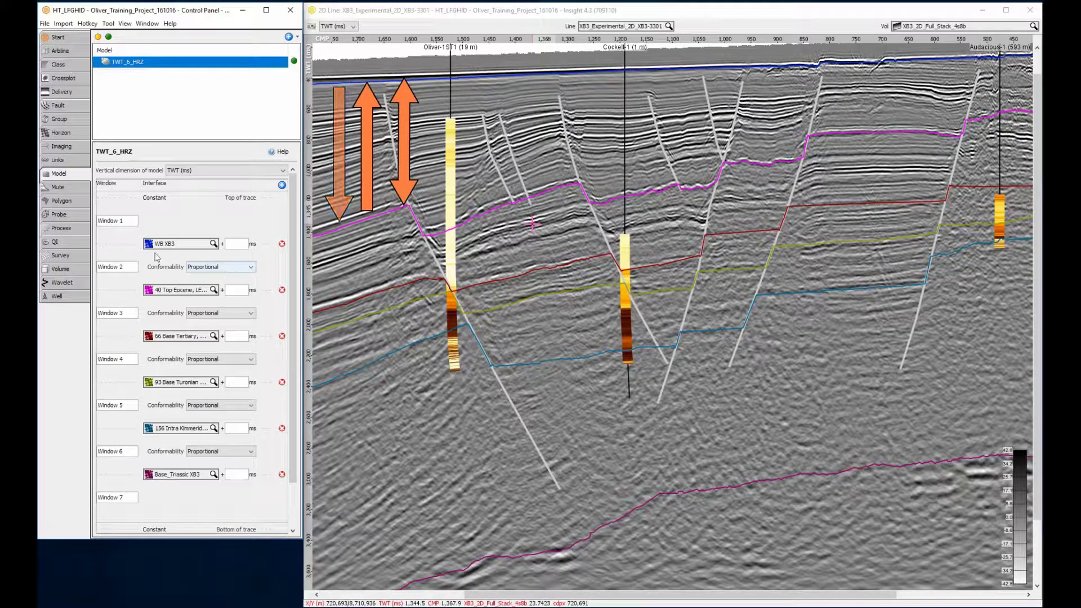
pyautogui.click(61, 228)
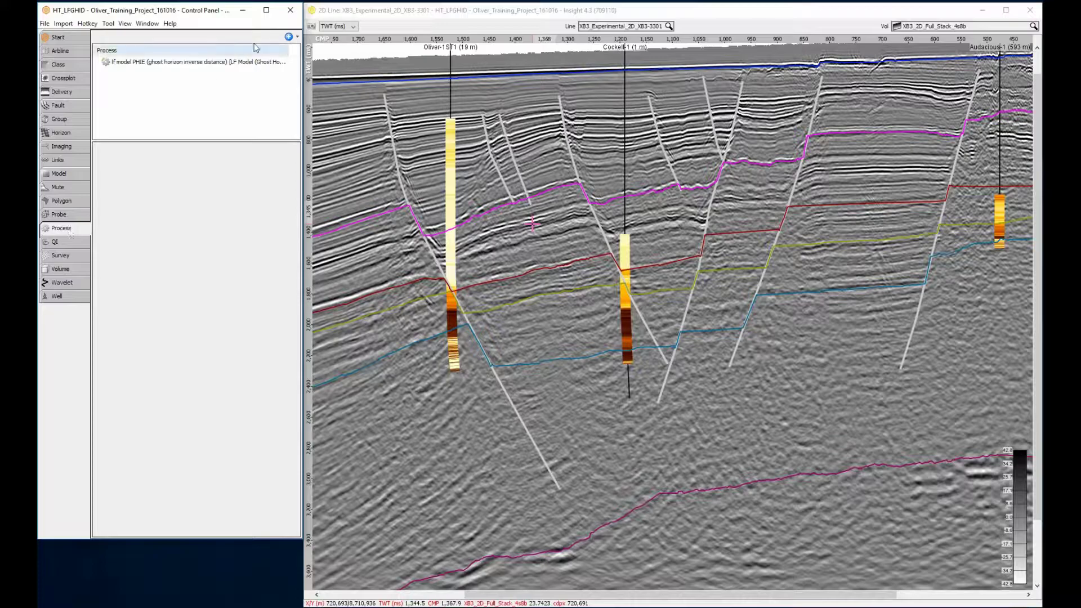
# Add an LF Model (Ghost Horizon Inverse Distance) process and rename it 'lf model GR'
pyautogui.click(289, 36)
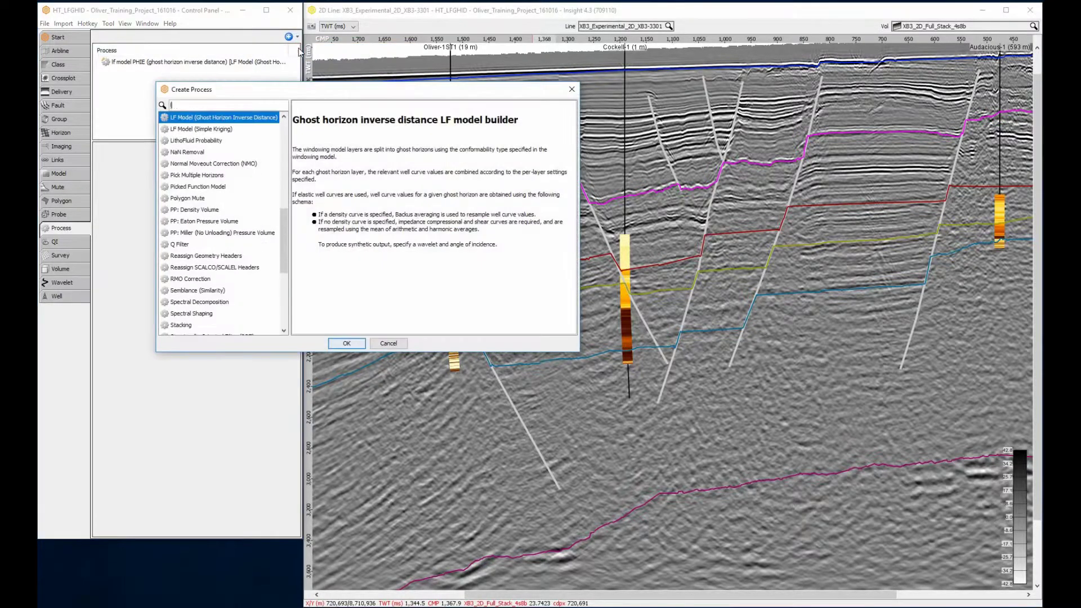
pyautogui.write('lf')
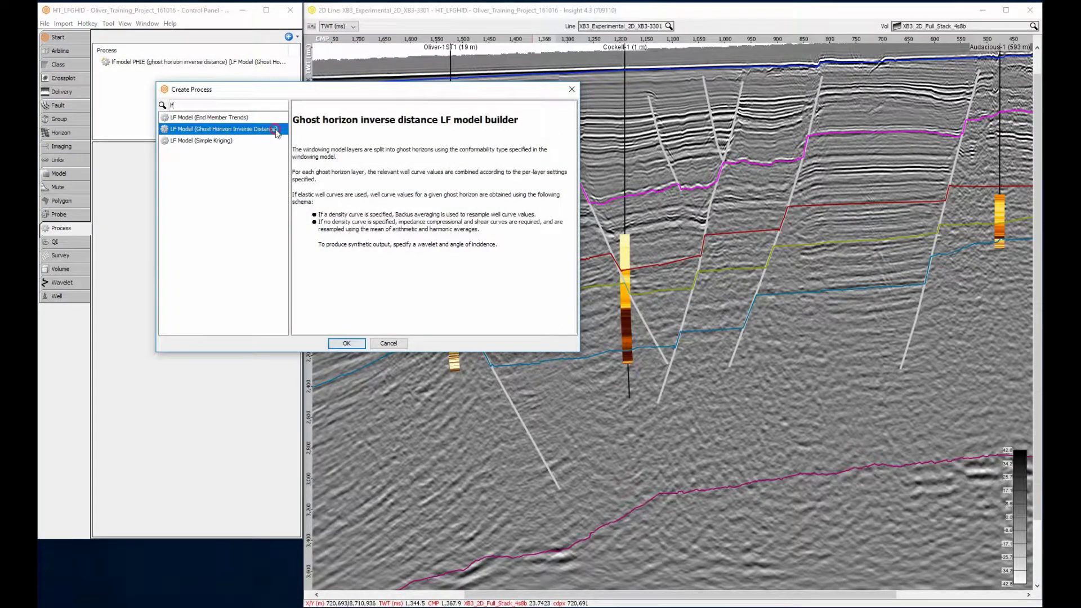
pyautogui.click(346, 342)
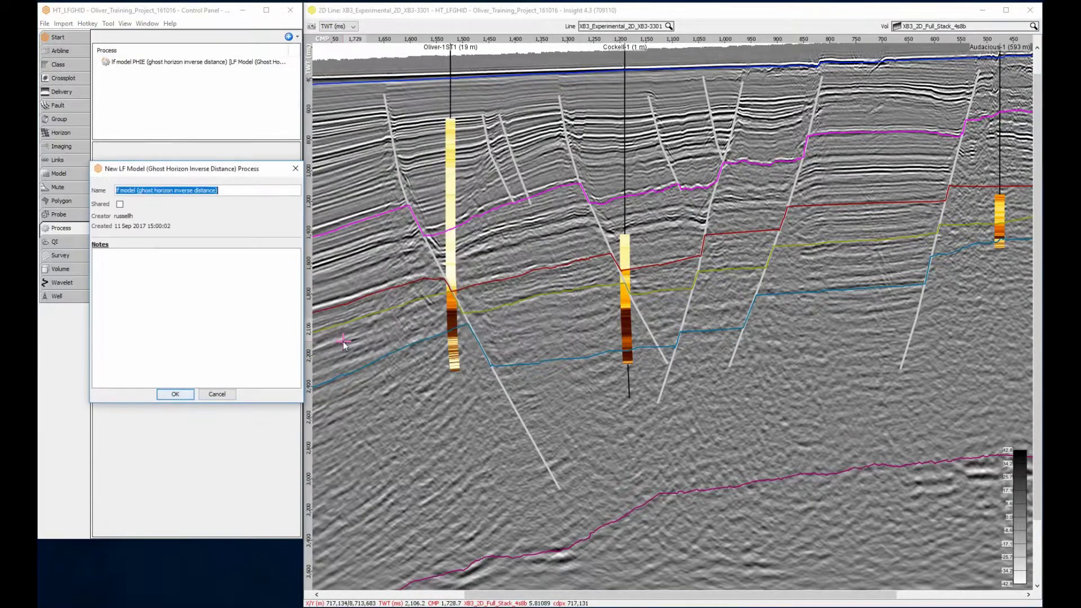
pyautogui.click(136, 191)
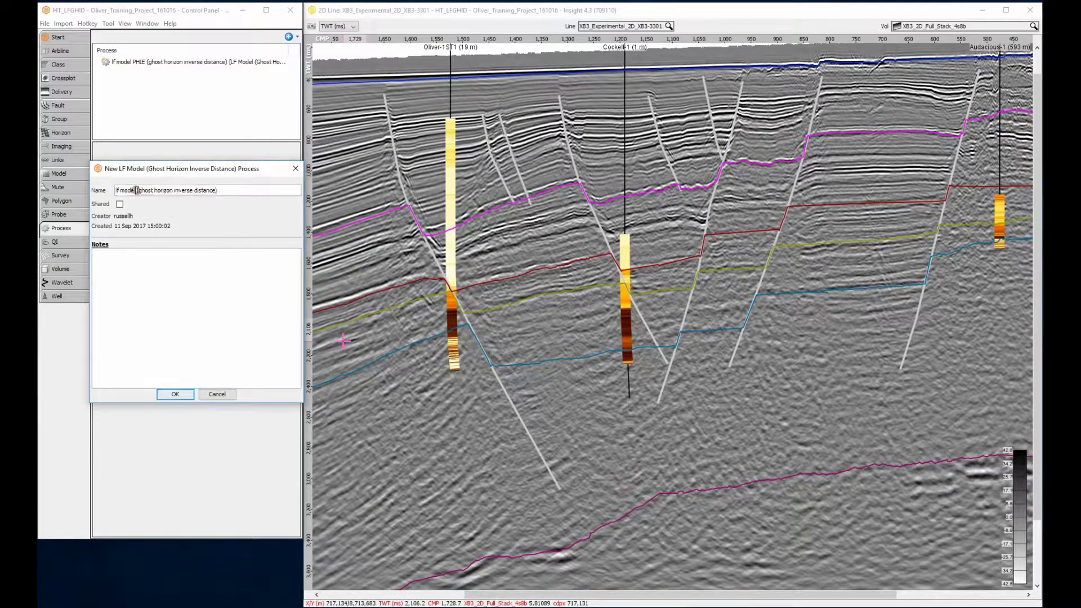
pyautogui.write('GR')
# Create the lf model GR process with TWT_6_HRZ as its layer horizons
pyautogui.click(178, 395)
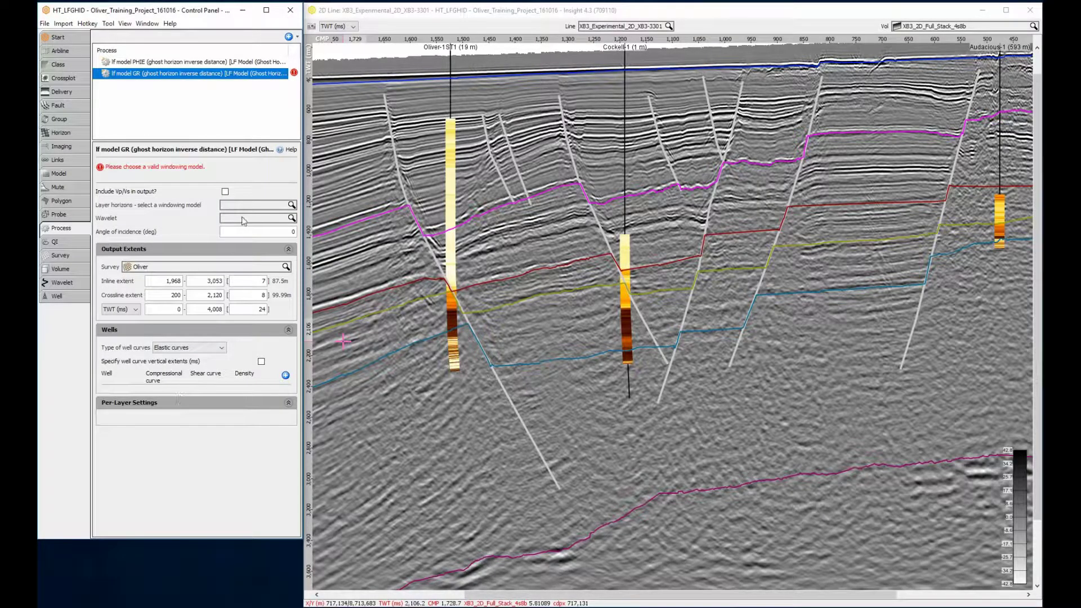
pyautogui.click(249, 207)
pyautogui.click(246, 228)
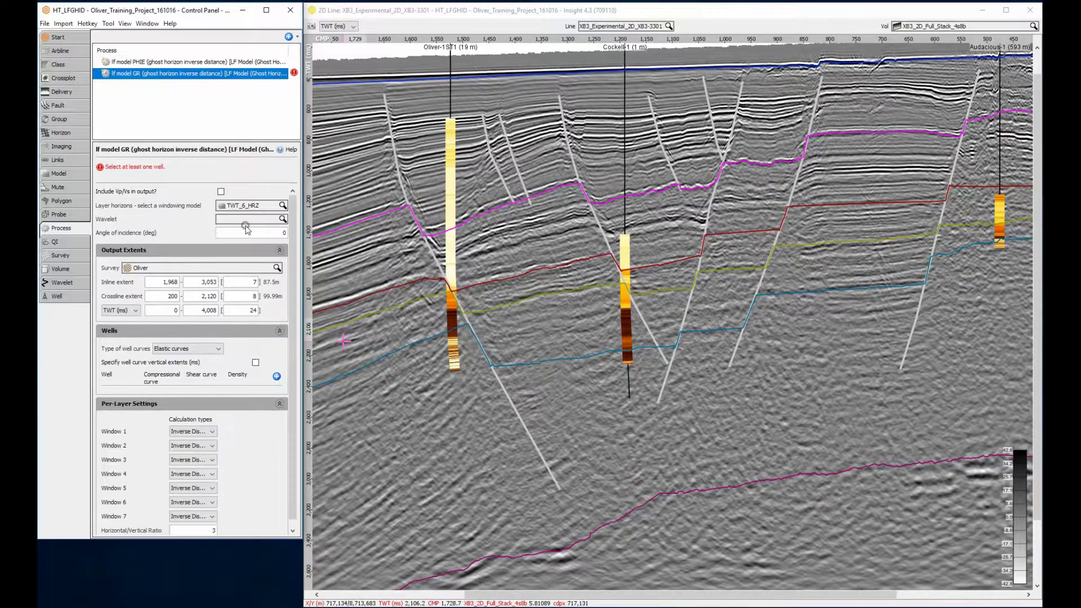
# Set output steps to 2 inline, 2 crossline and 4 ms, with Any one curve wells
pyautogui.moveTo(231, 281); pyautogui.dragTo(255, 283)
pyautogui.write('2')
pyautogui.write('2')
pyautogui.moveTo(250, 310); pyautogui.dragTo(270, 314)
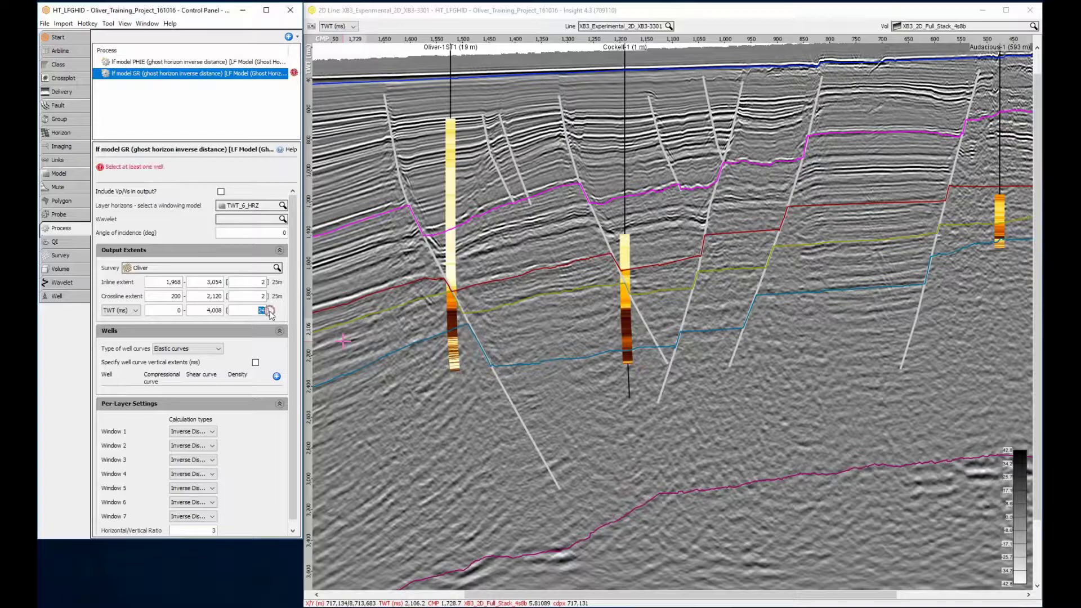
pyautogui.write('4')
pyautogui.click(213, 348)
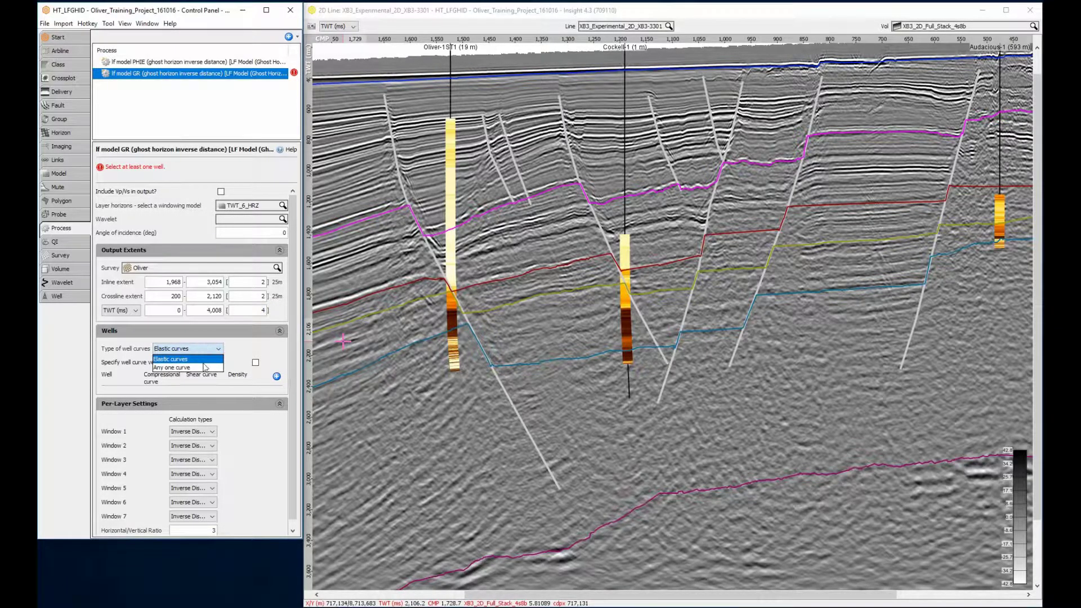
pyautogui.click(205, 366)
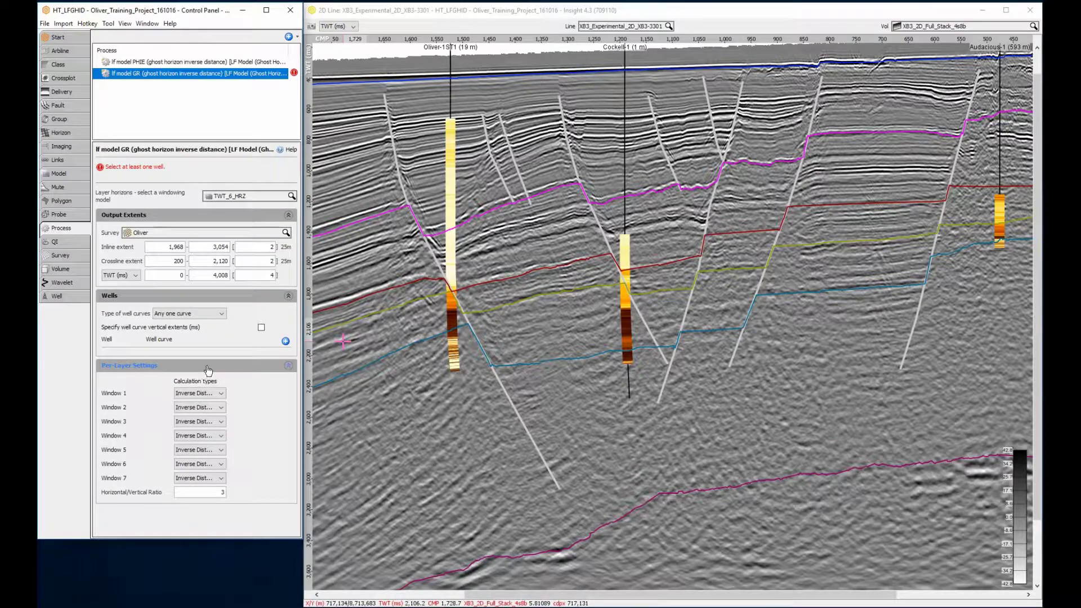
# Add the Cockle, Audacious and Oliver wells to the GR model
pyautogui.click(285, 342)
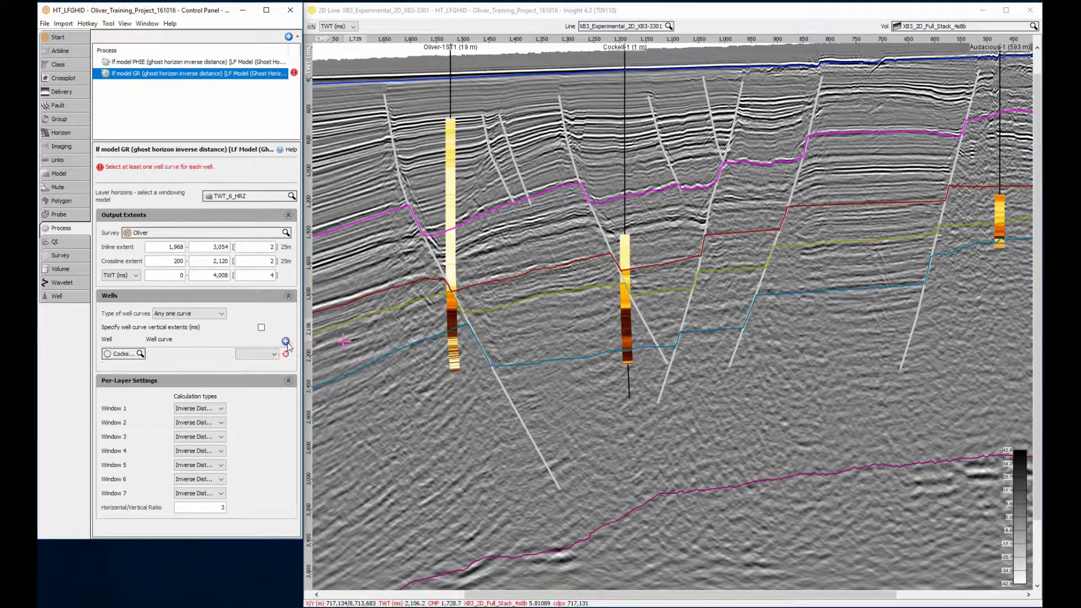
pyautogui.click(285, 341)
pyautogui.click(286, 341)
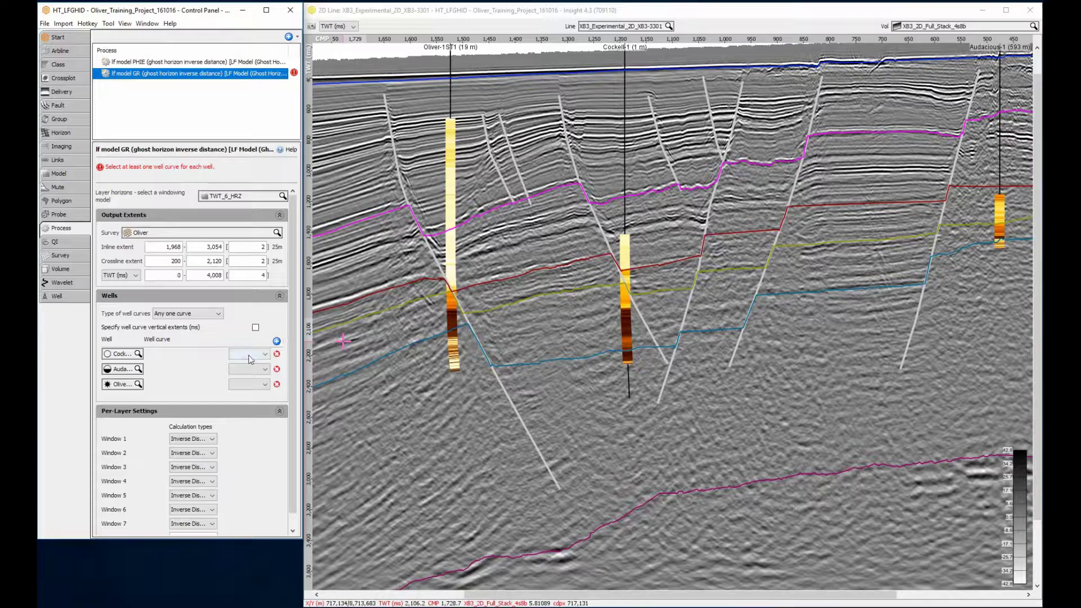
# Assign GR_MERGED to Cockle and Oliver and GR to Audacious
pyautogui.click(251, 354)
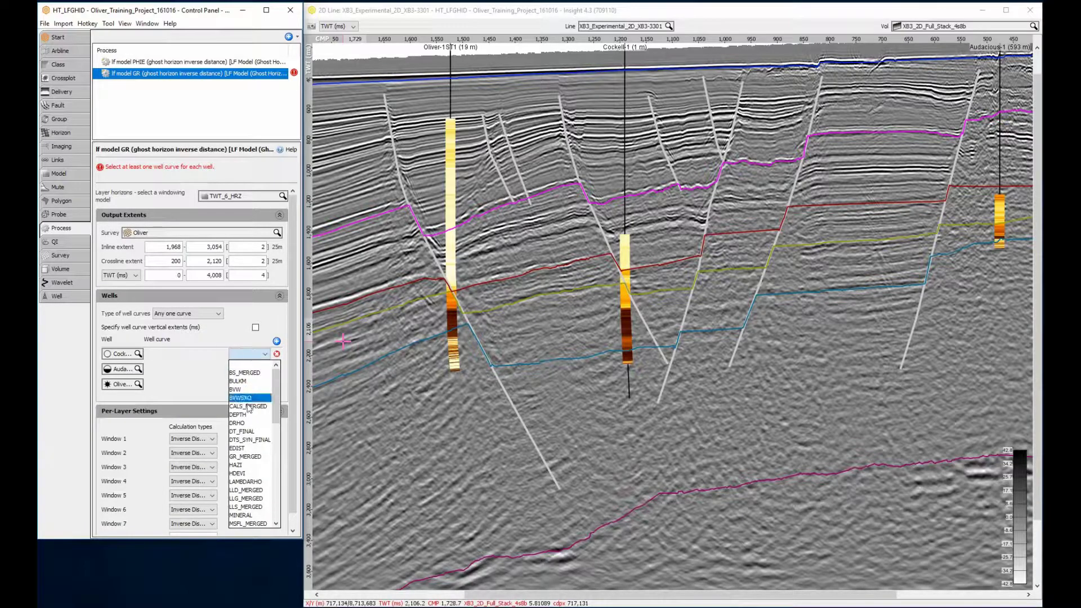
pyautogui.click(252, 459)
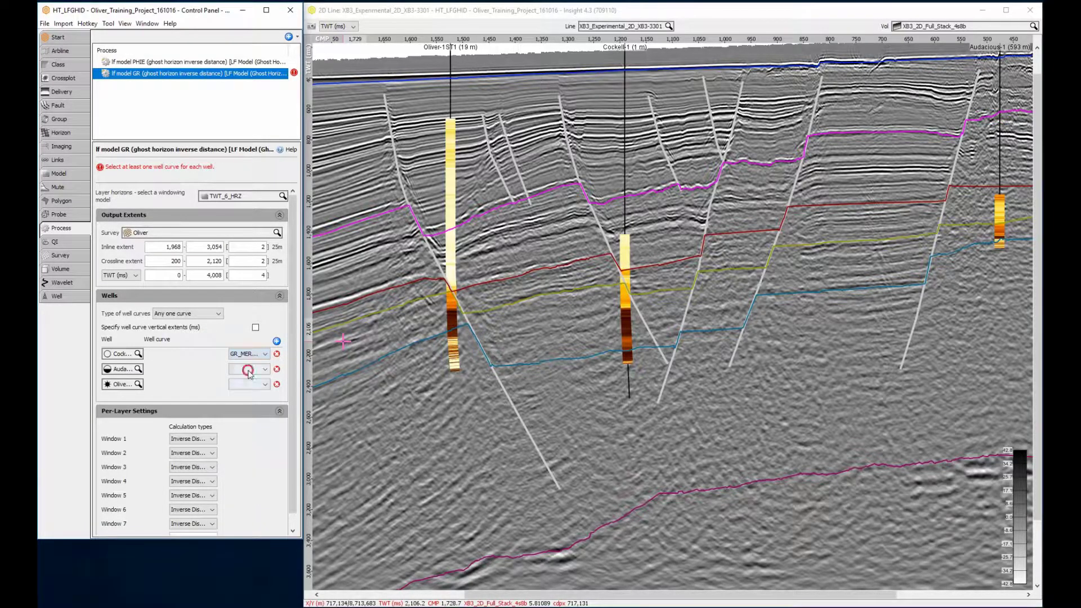
pyautogui.click(251, 369)
pyautogui.click(243, 441)
pyautogui.click(247, 383)
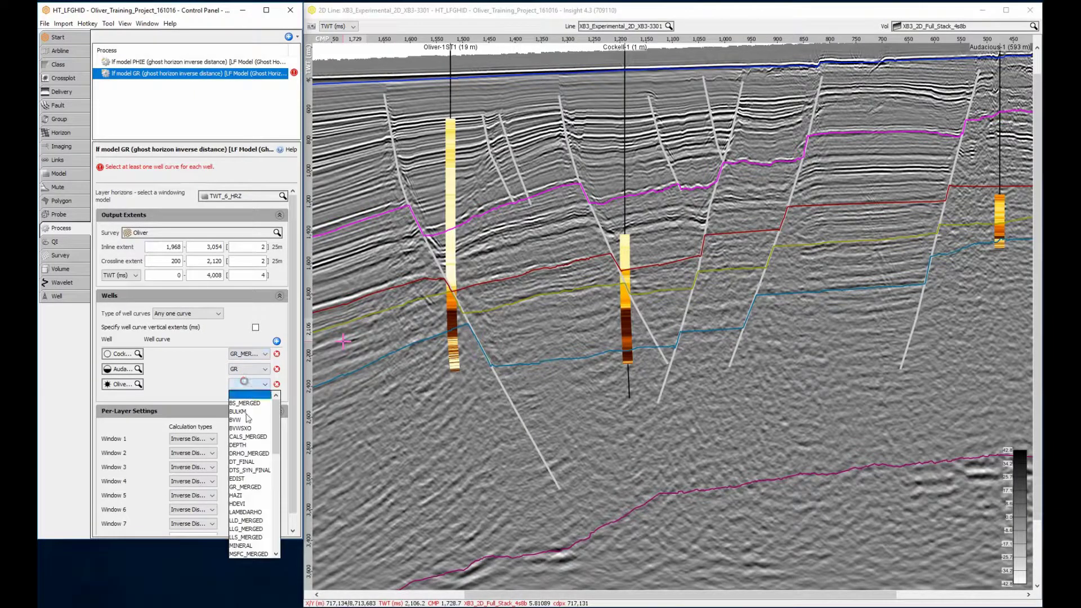
pyautogui.click(242, 488)
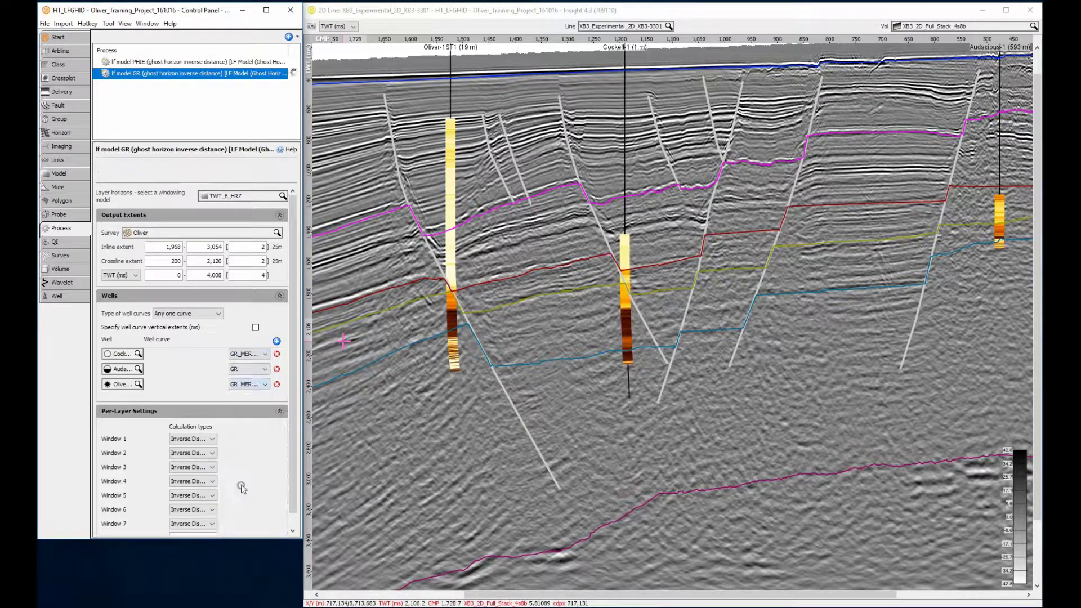
# Set window 7 to a user-specified constant of 150 and display lf model GR on the section
pyautogui.click(212, 524)
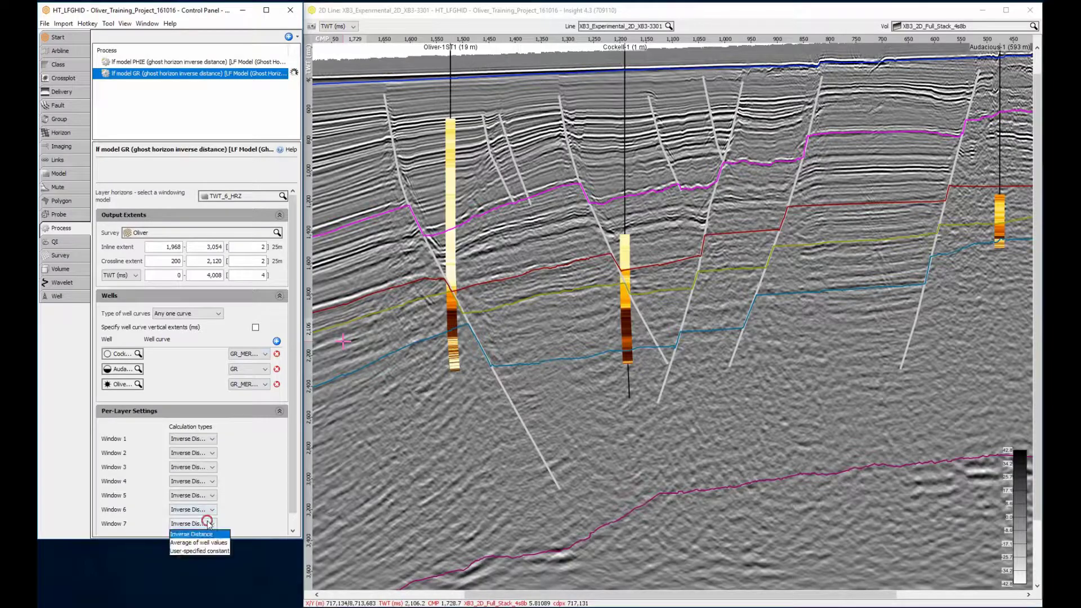
pyautogui.click(202, 551)
pyautogui.click(251, 523)
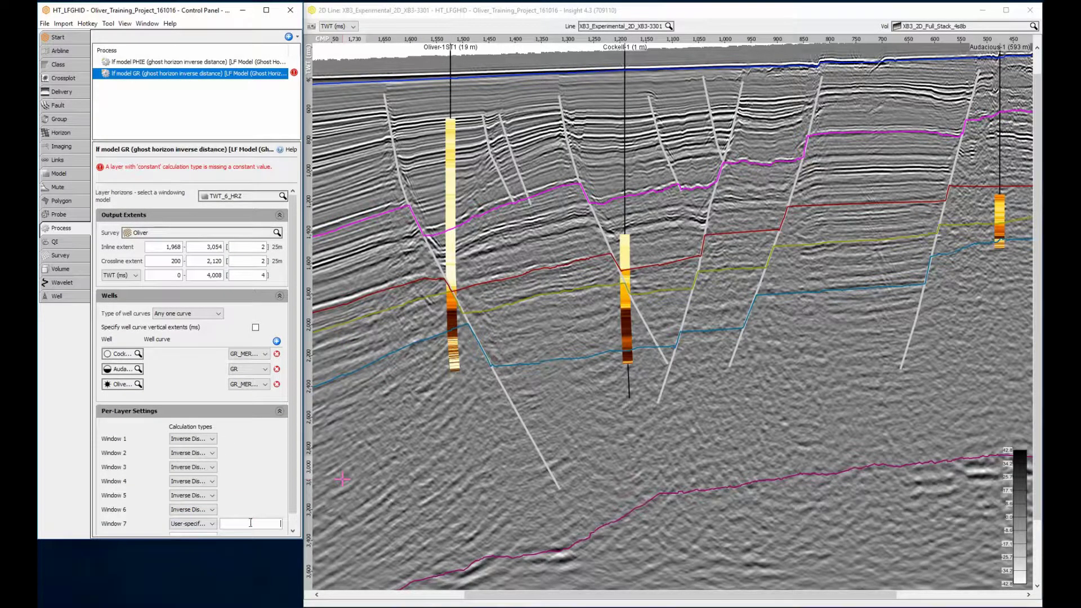
pyautogui.write('150')
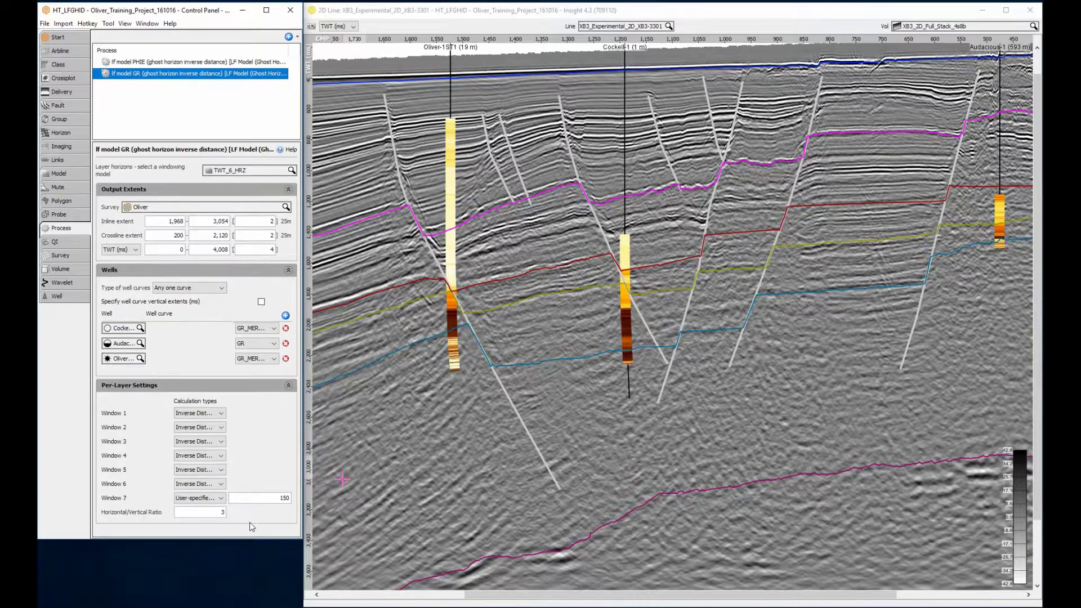
pyautogui.click(1000, 27)
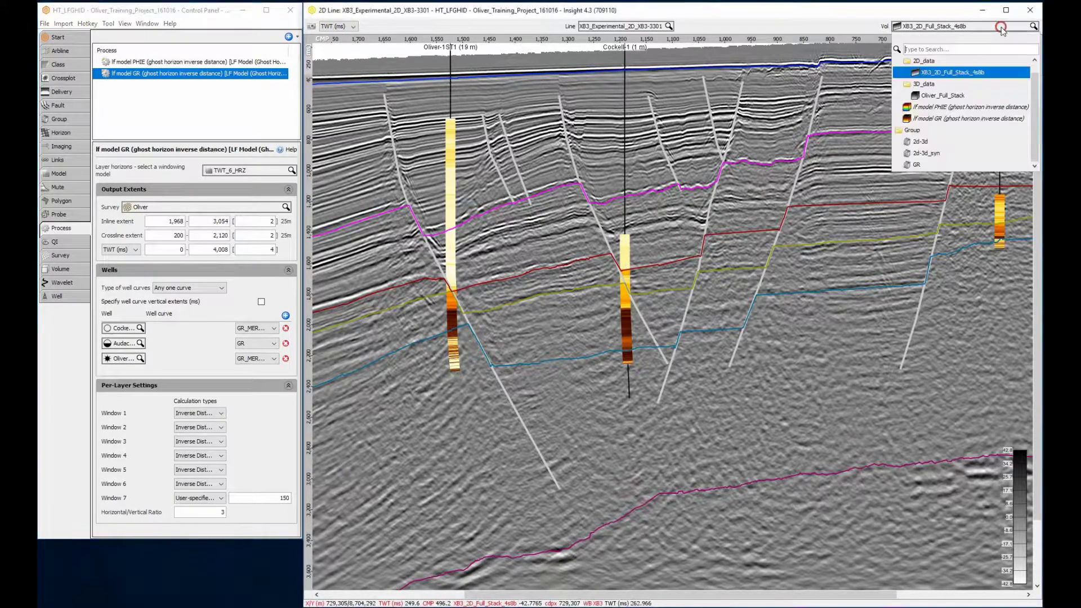
pyautogui.click(980, 118)
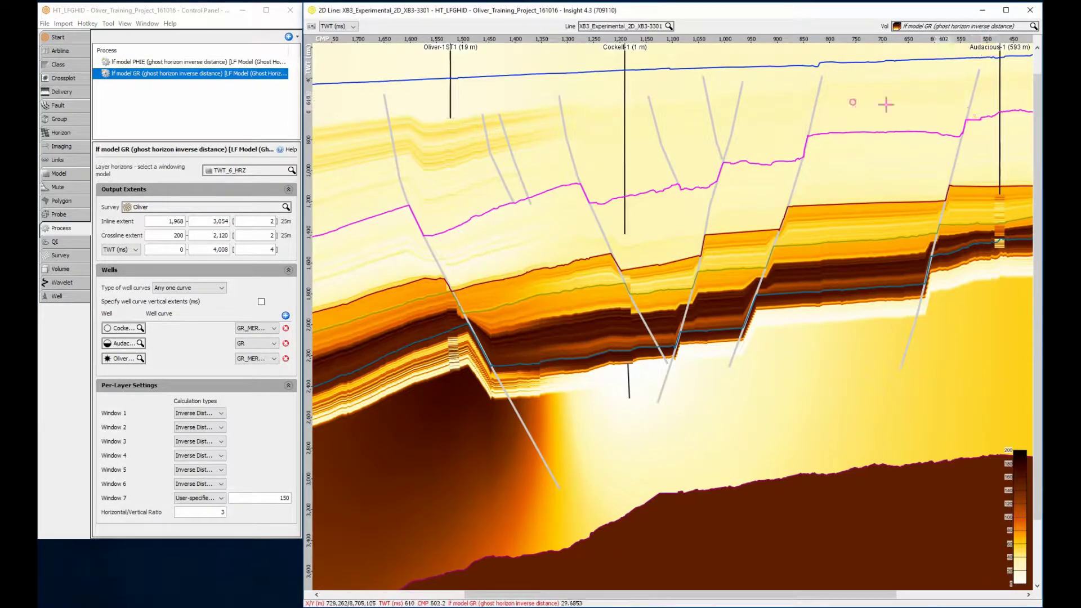
# Put lf model GR into the GR group and display that group on the section
pyautogui.click(68, 118)
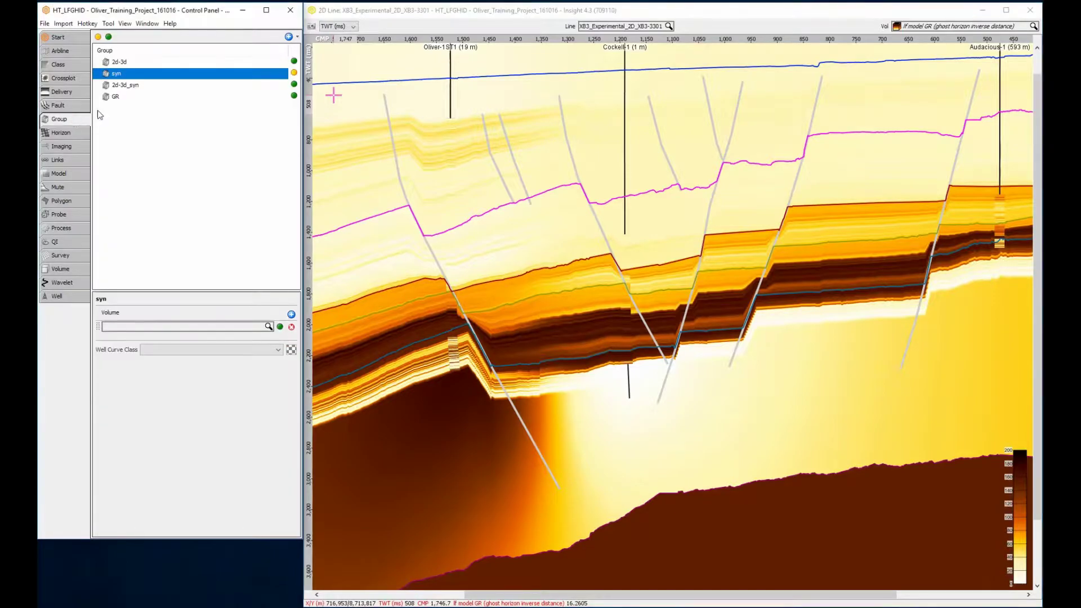
pyautogui.click(128, 97)
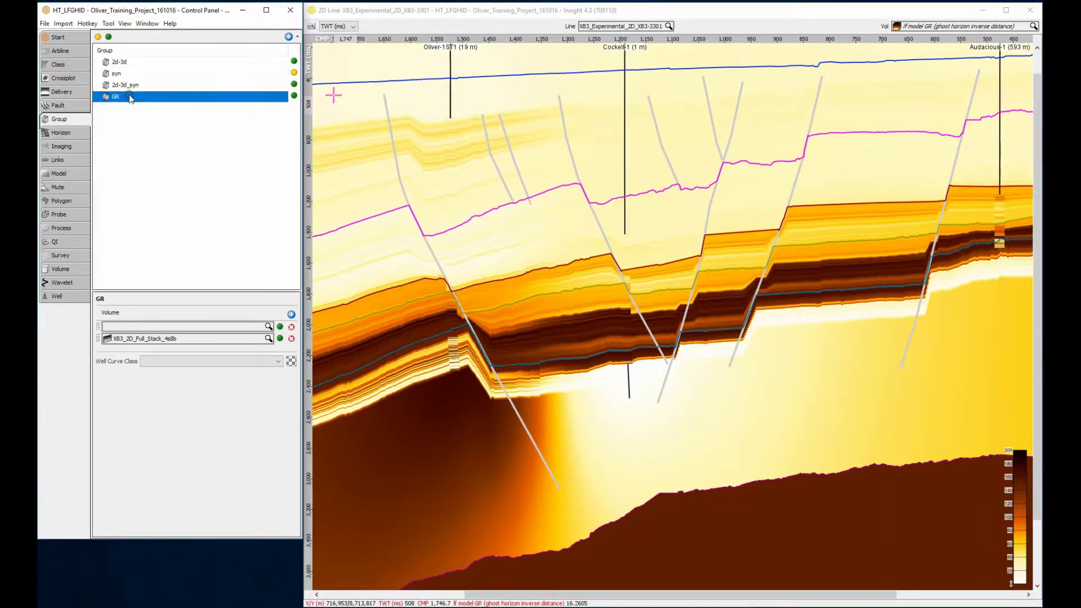
pyautogui.click(167, 328)
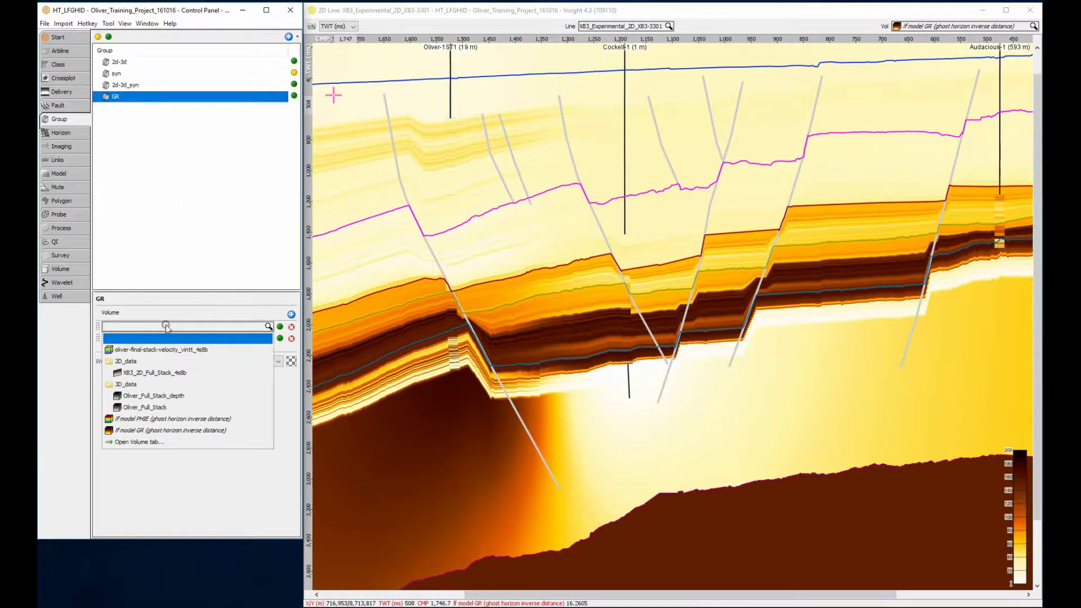
pyautogui.click(168, 430)
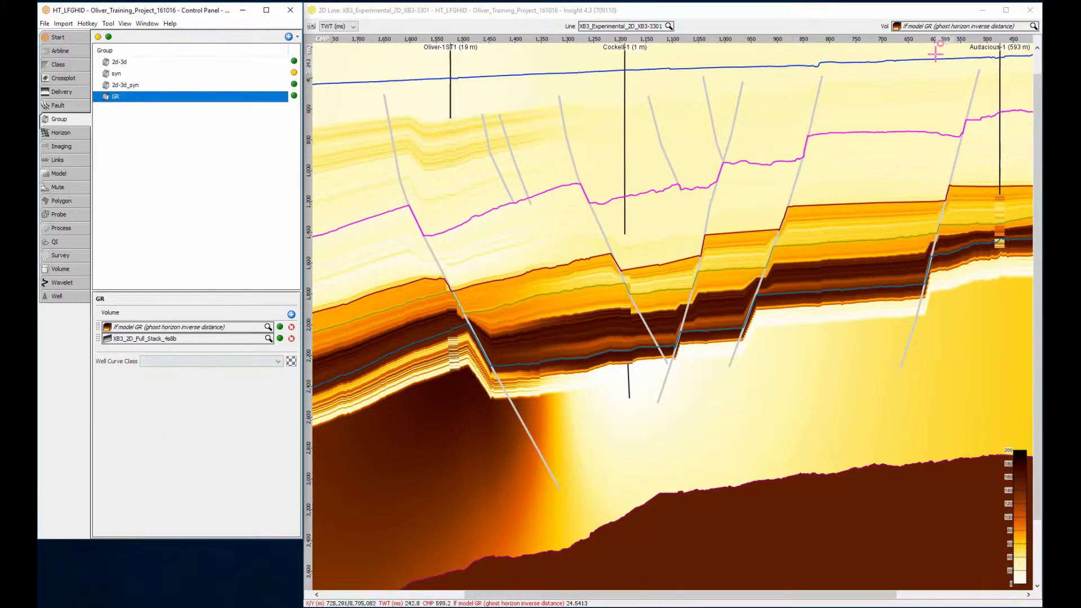
pyautogui.click(950, 26)
pyautogui.click(919, 164)
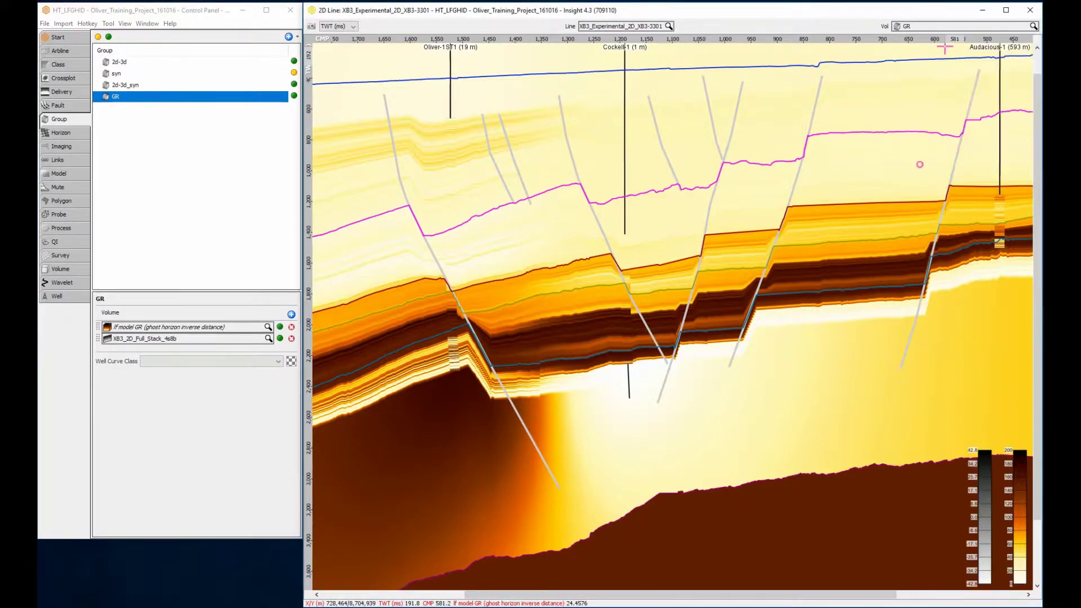
# Lower the Gamma class opacity so the seismic shows through
pyautogui.click(81, 65)
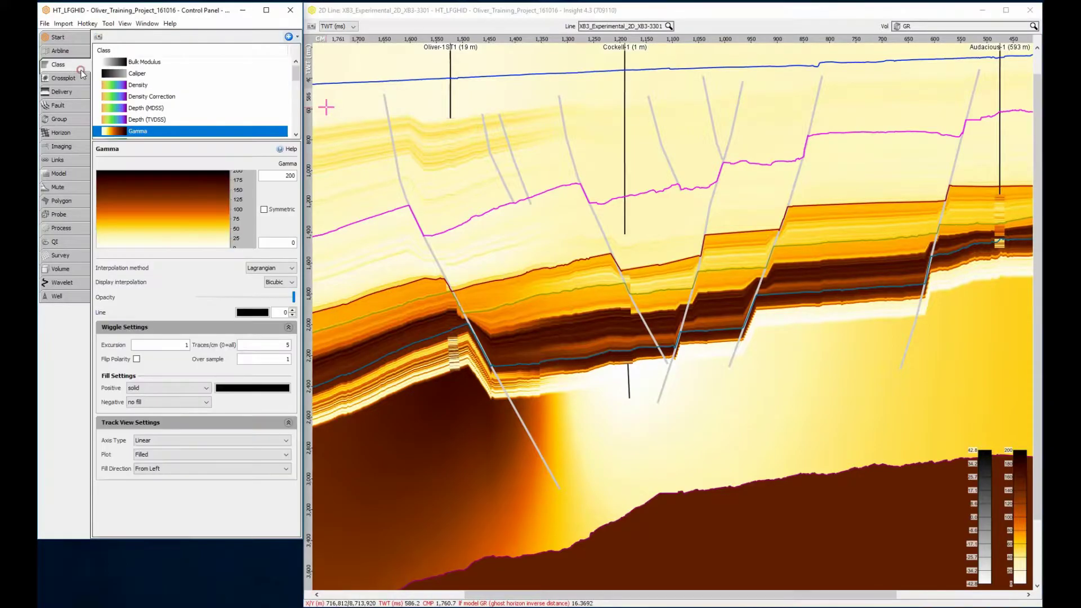
pyautogui.click(262, 301)
pyautogui.click(256, 300)
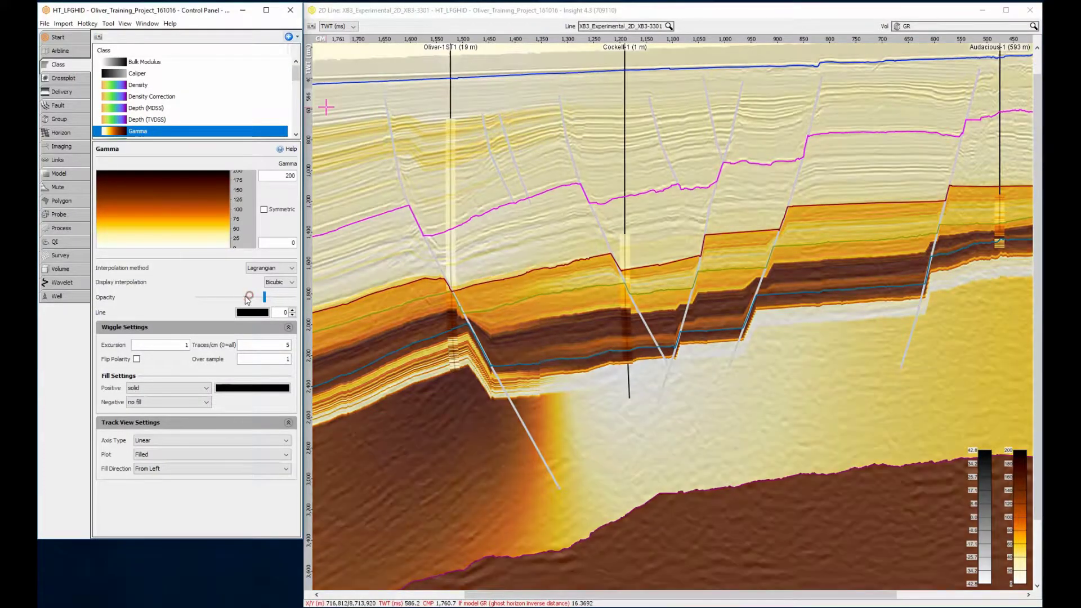
pyautogui.click(238, 299)
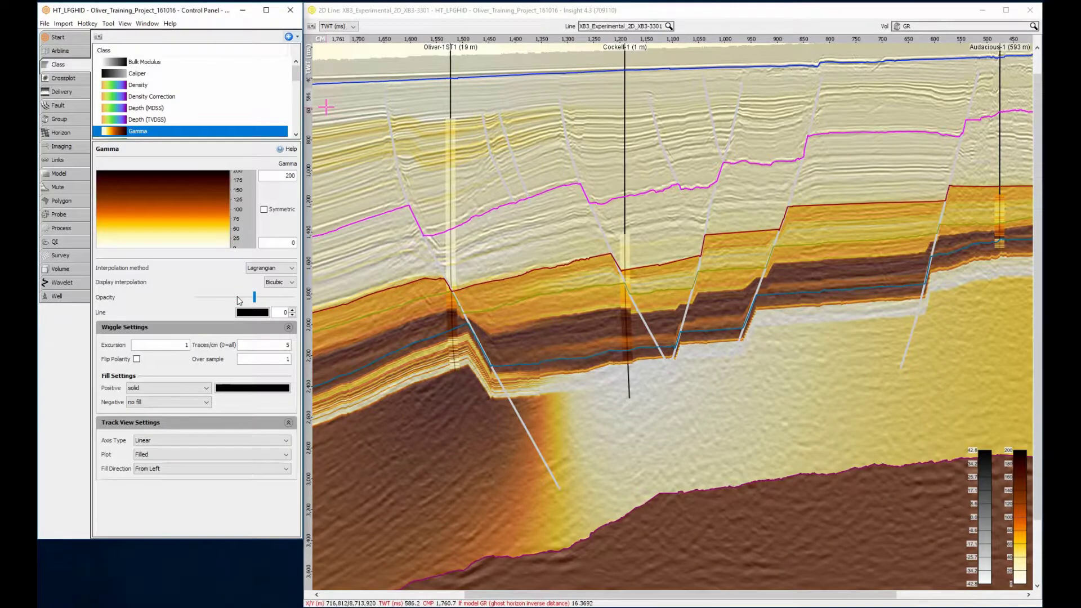
# Add another LF Model (Ghost Horizon Inverse Distance) process and start renaming it 'lf model Elastic'
pyautogui.click(81, 231)
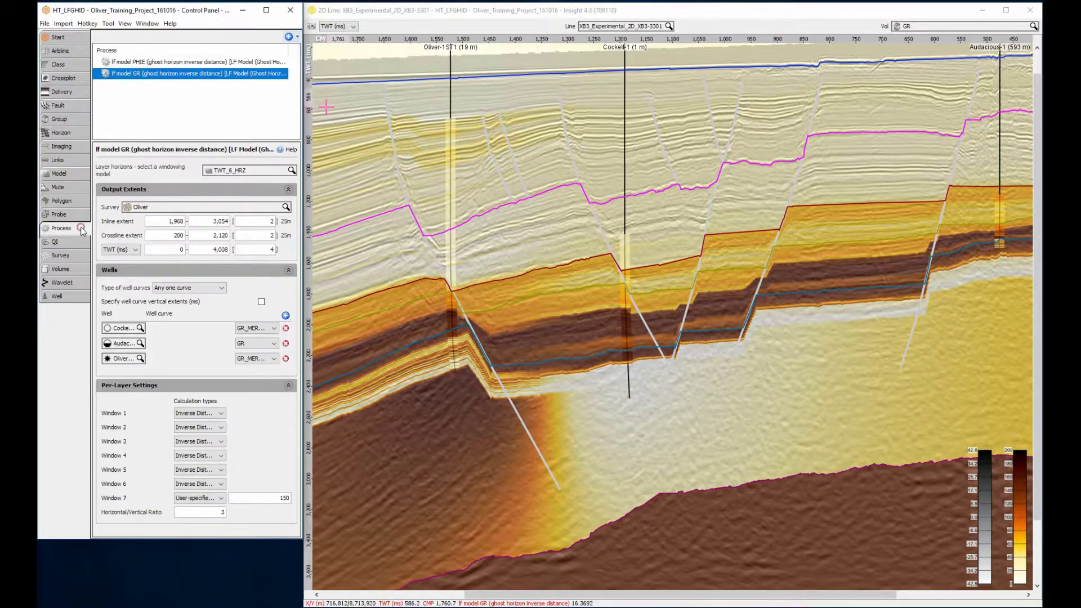
pyautogui.click(288, 37)
pyautogui.click(301, 51)
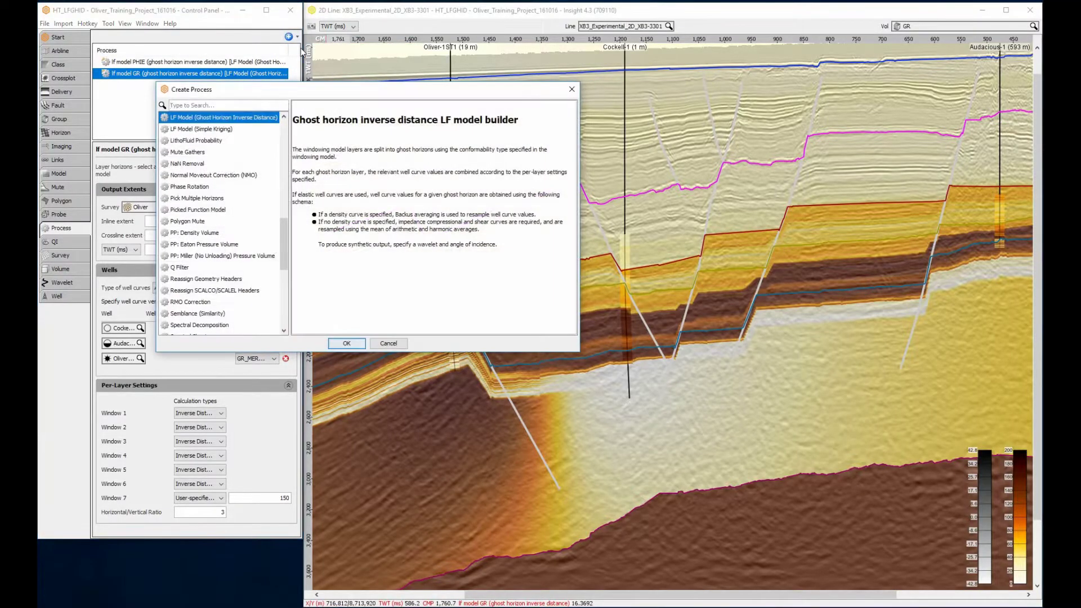
pyautogui.write('lf')
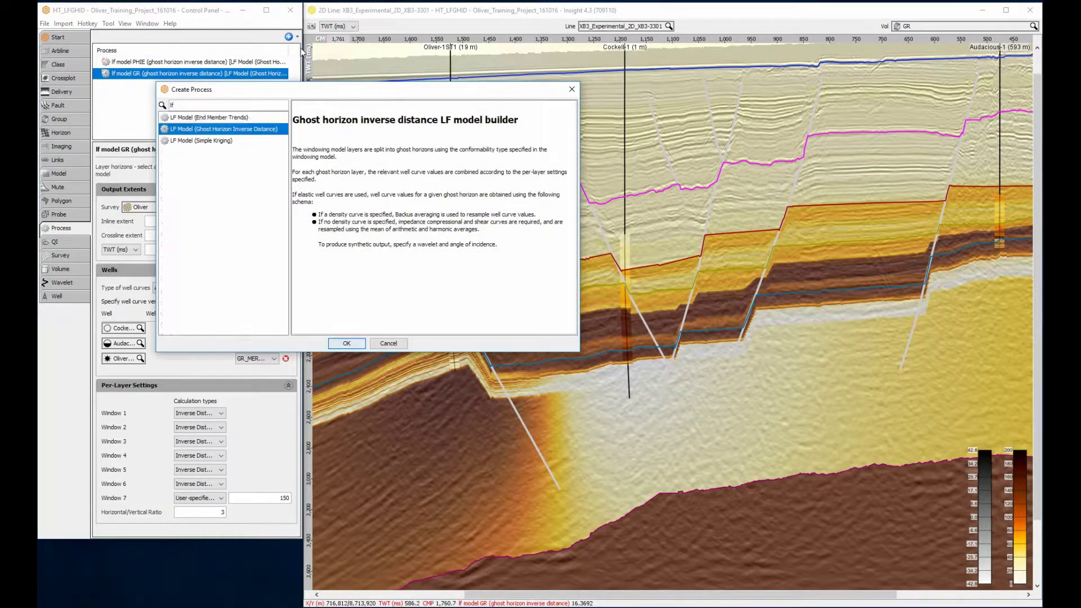
pyautogui.click(348, 343)
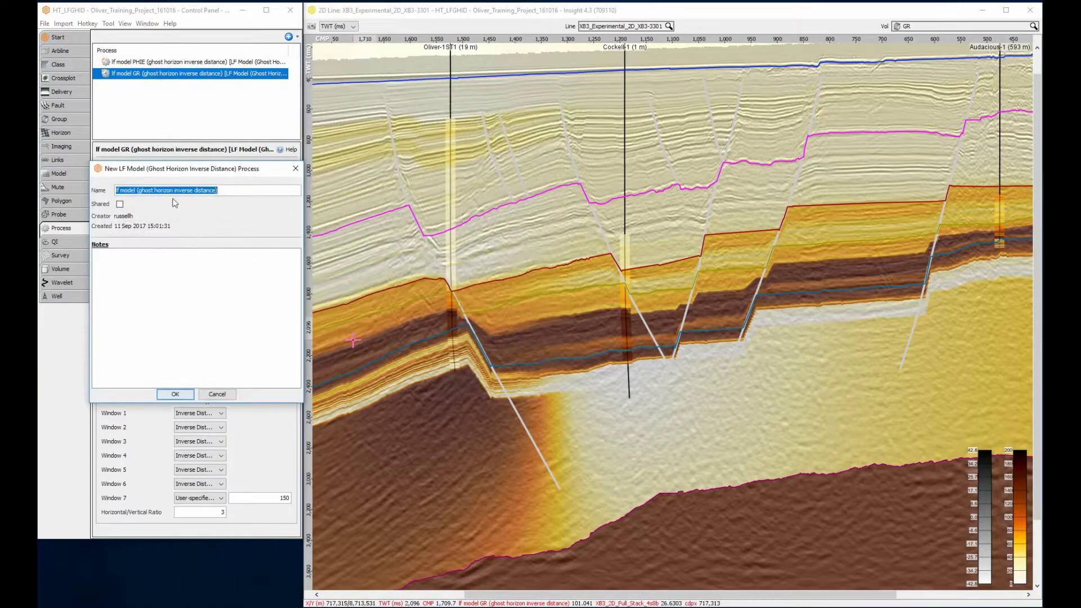
pyautogui.click(138, 191)
pyautogui.press('BackSpace')
pyautogui.write('El')
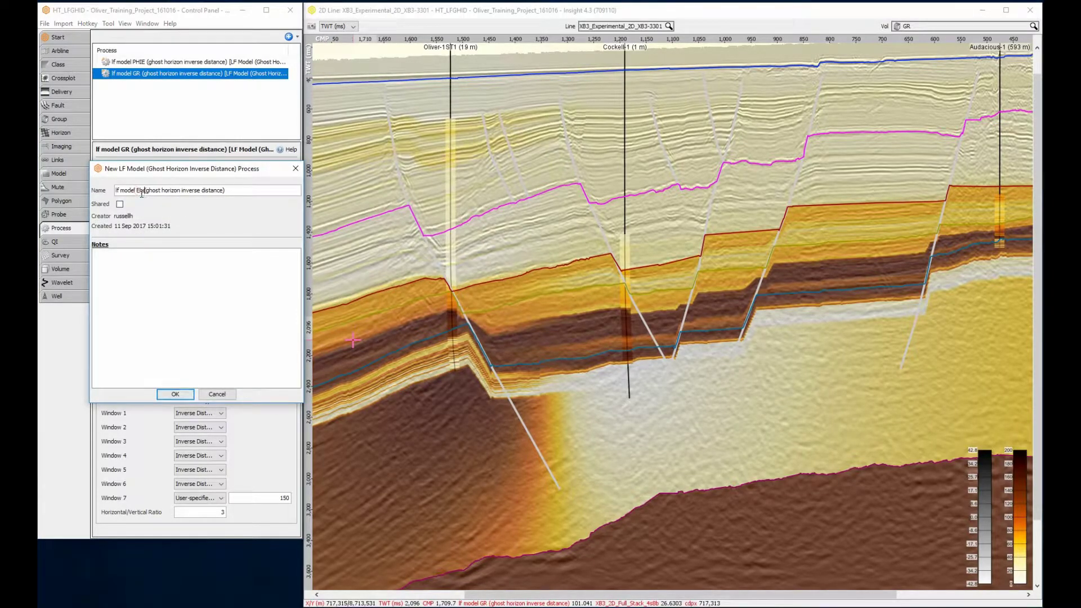
pyautogui.write('astic')
# Create lf model Elastic with Vp/Vs included, TWT_6_HRZ layer horizons and a Ricker 25 Hz wavelet
pyautogui.click(175, 394)
pyautogui.click(225, 193)
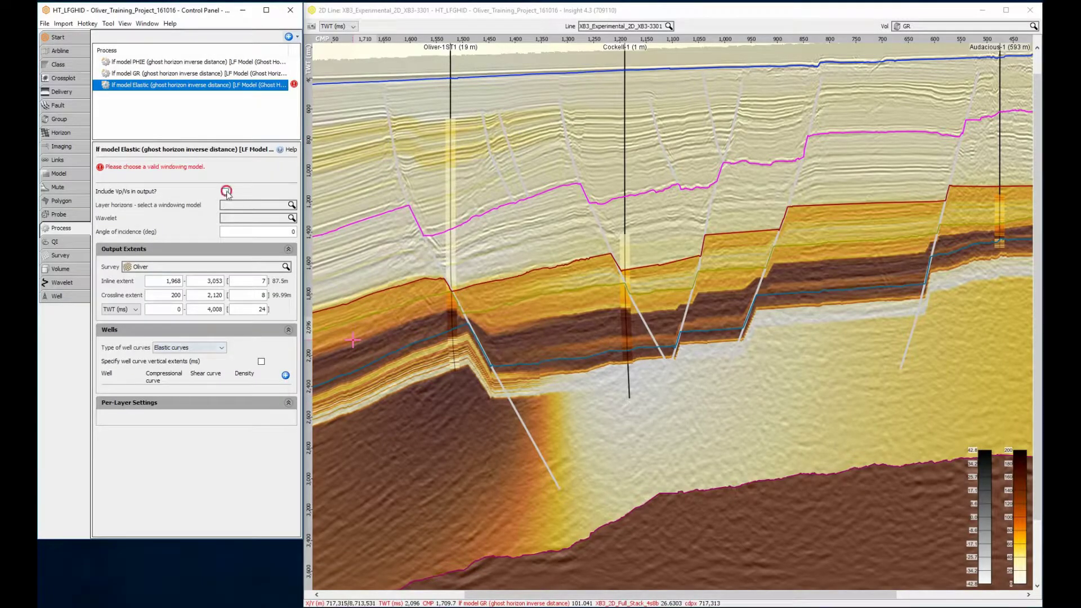
pyautogui.click(233, 207)
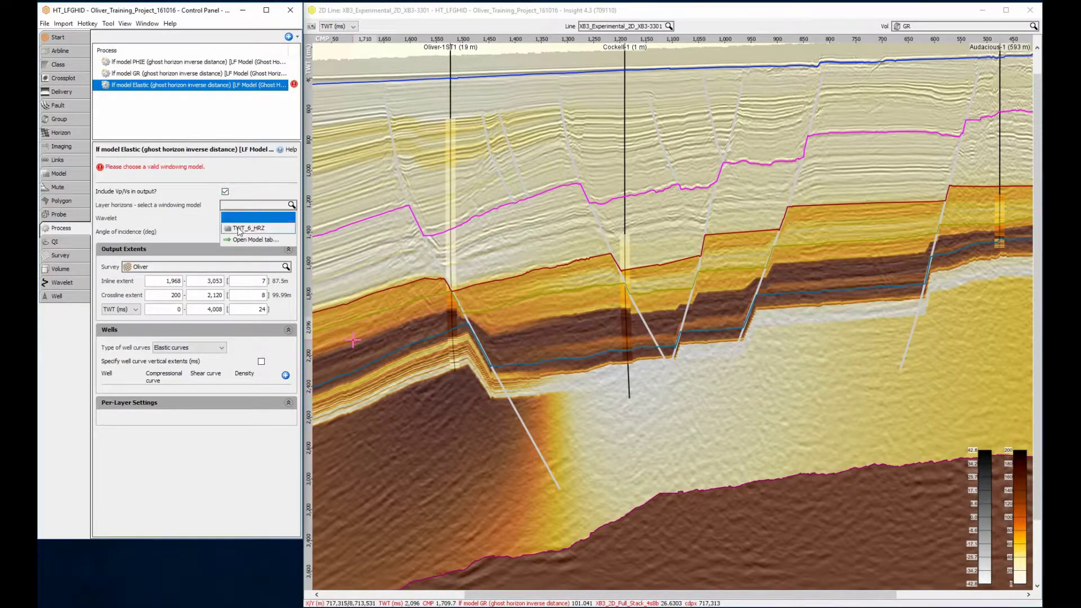
pyautogui.click(237, 227)
pyautogui.click(243, 221)
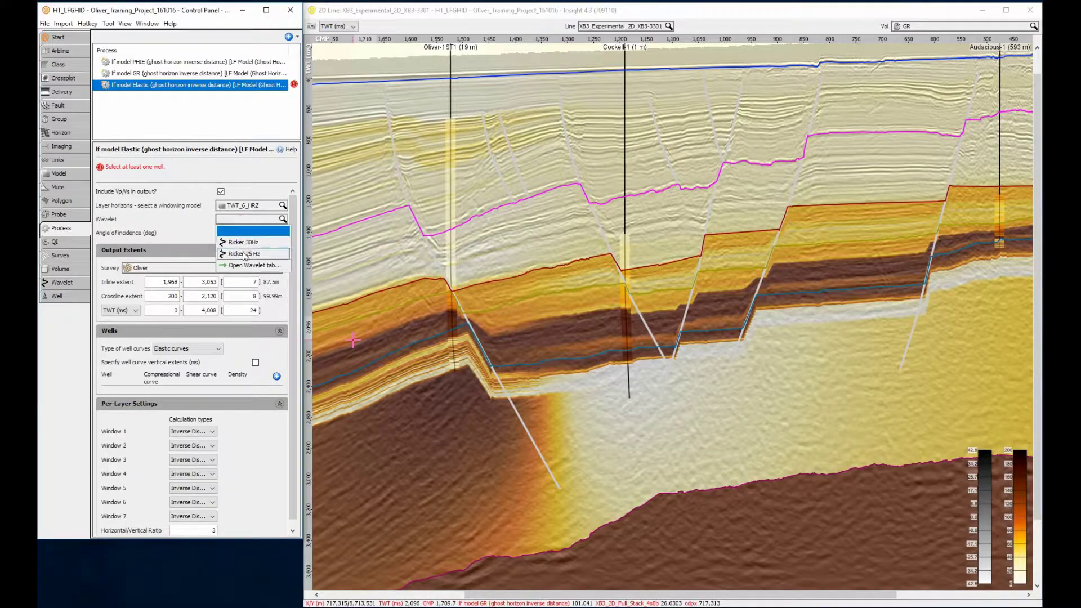
pyautogui.click(243, 254)
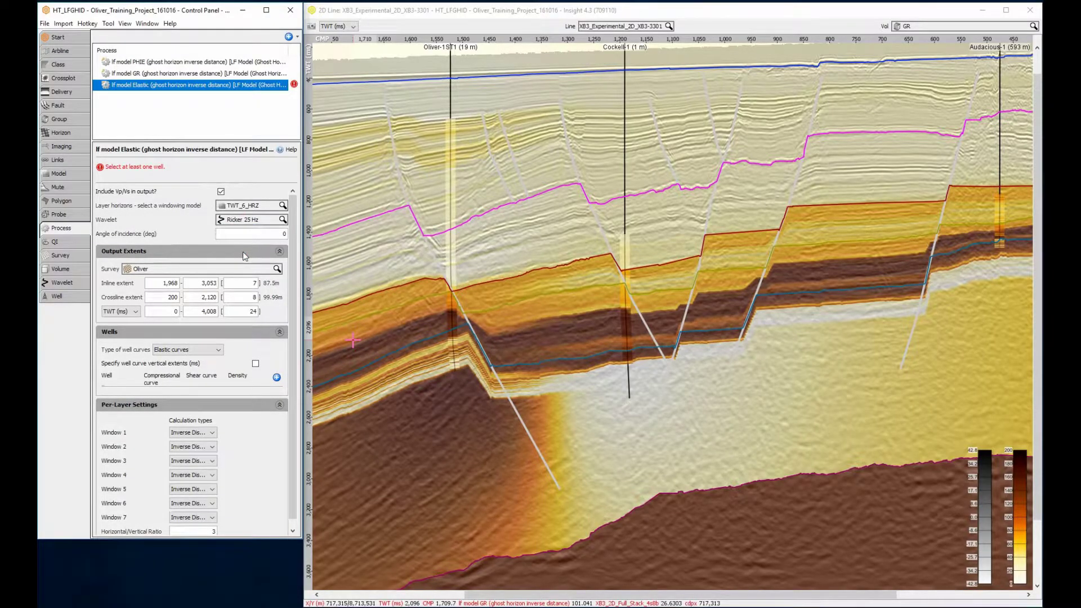
# Set the inline, crossline and TWT output steps to 2, 2 and 4
pyautogui.doubleClick(256, 285)
pyautogui.click(253, 297)
pyautogui.write('2')
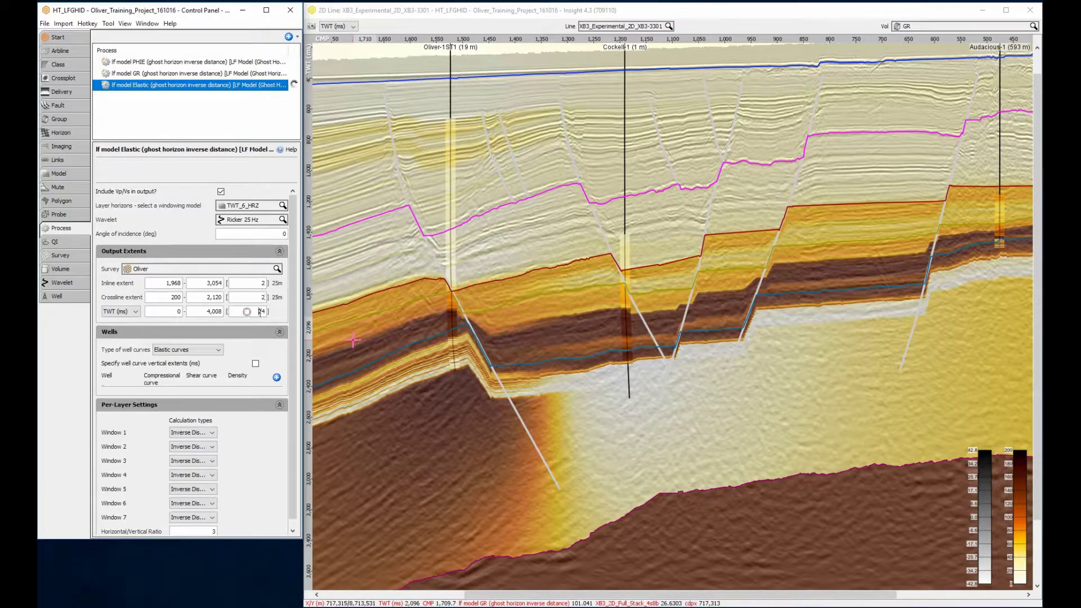
pyautogui.doubleClick(264, 313)
# Add the wells and assign compressional curves DT_FINAL, DT and DT_FINAL
pyautogui.click(276, 376)
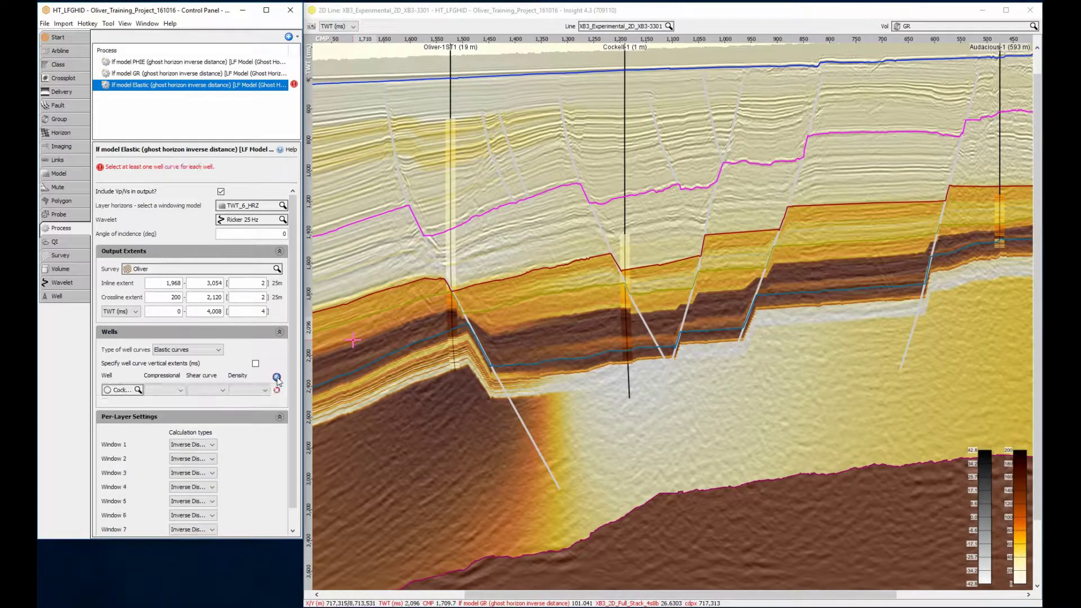
pyautogui.click(277, 376)
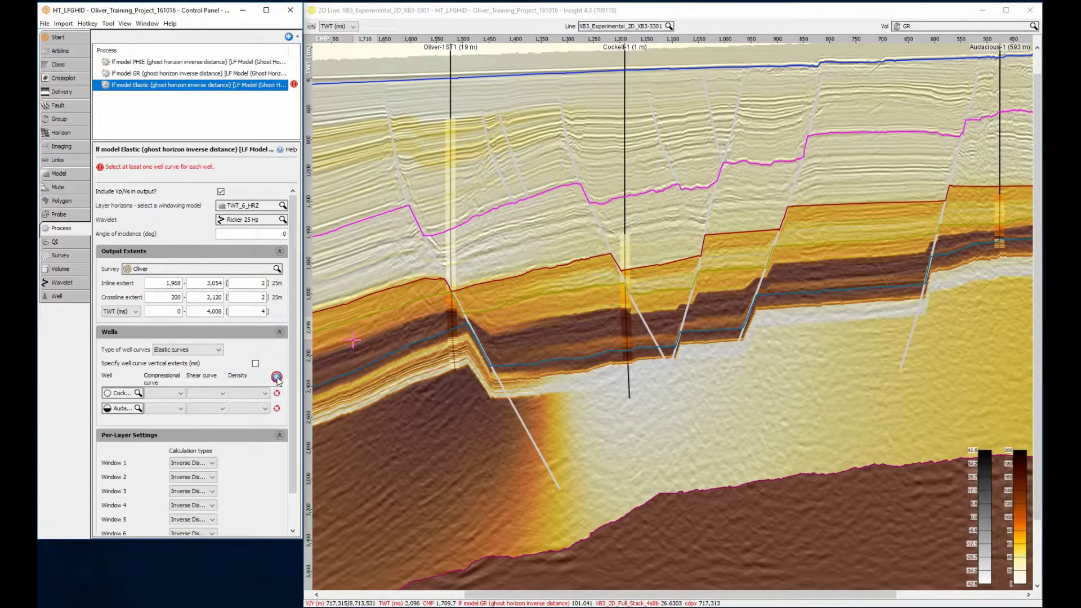
pyautogui.click(168, 397)
pyautogui.click(157, 412)
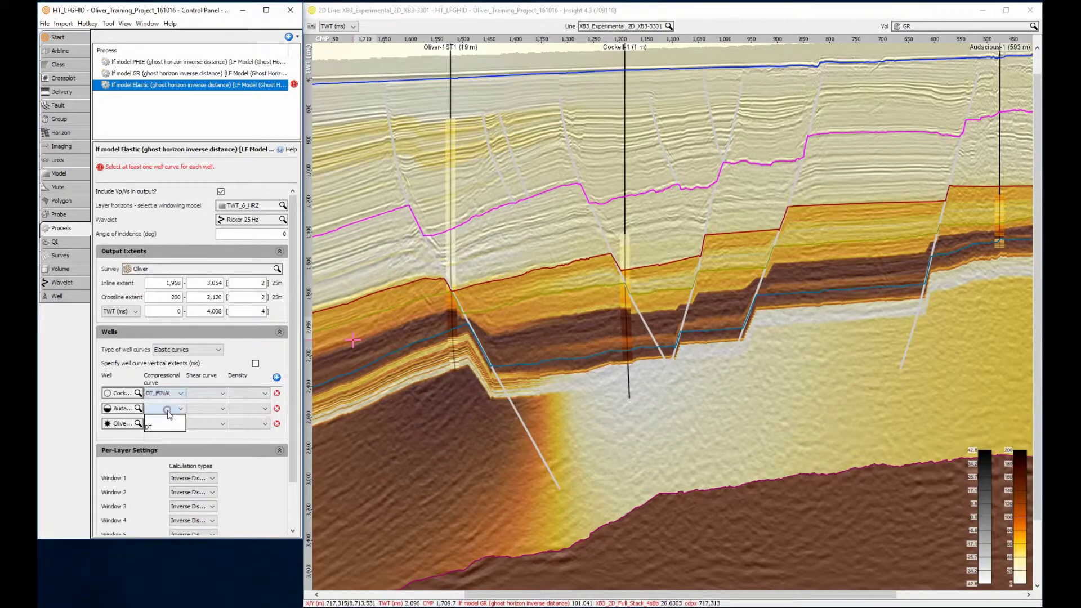
pyautogui.click(166, 428)
pyautogui.click(165, 446)
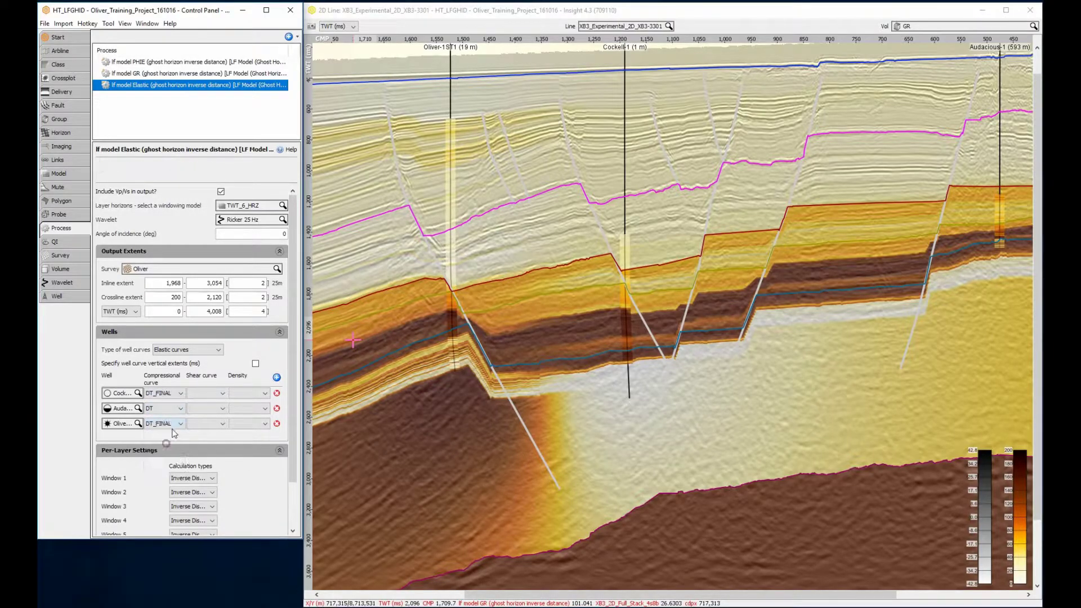
# Assign DTS shear curves to all three wells
pyautogui.click(207, 393)
pyautogui.click(207, 409)
pyautogui.click(206, 410)
pyautogui.click(203, 421)
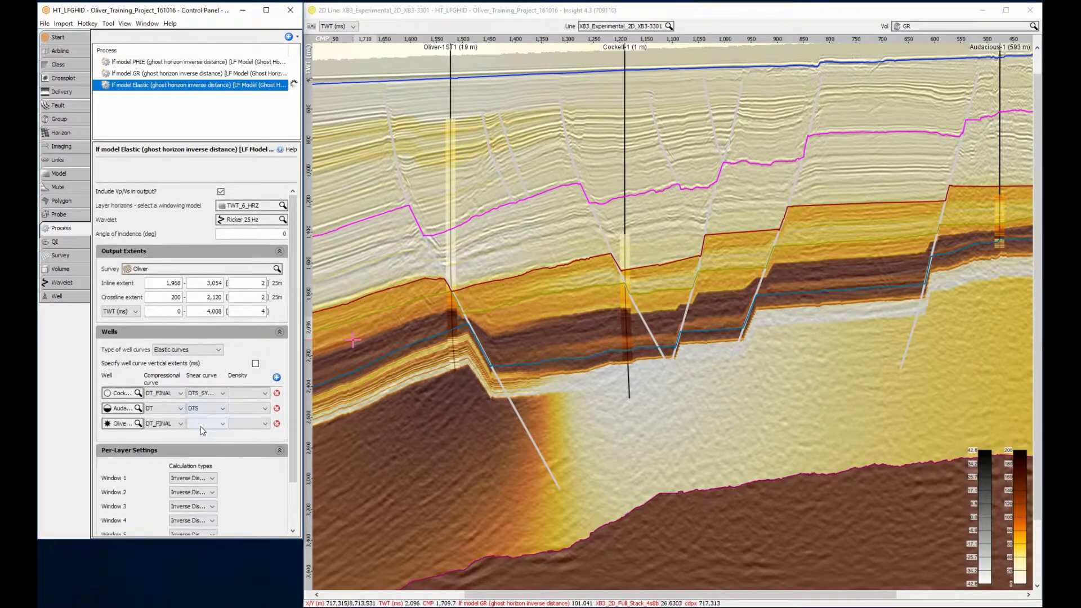
pyautogui.click(203, 442)
pyautogui.click(233, 394)
# Set density to RHOB_FINAL for Cockle and Oliver and DENS for Audacious
pyautogui.click(237, 412)
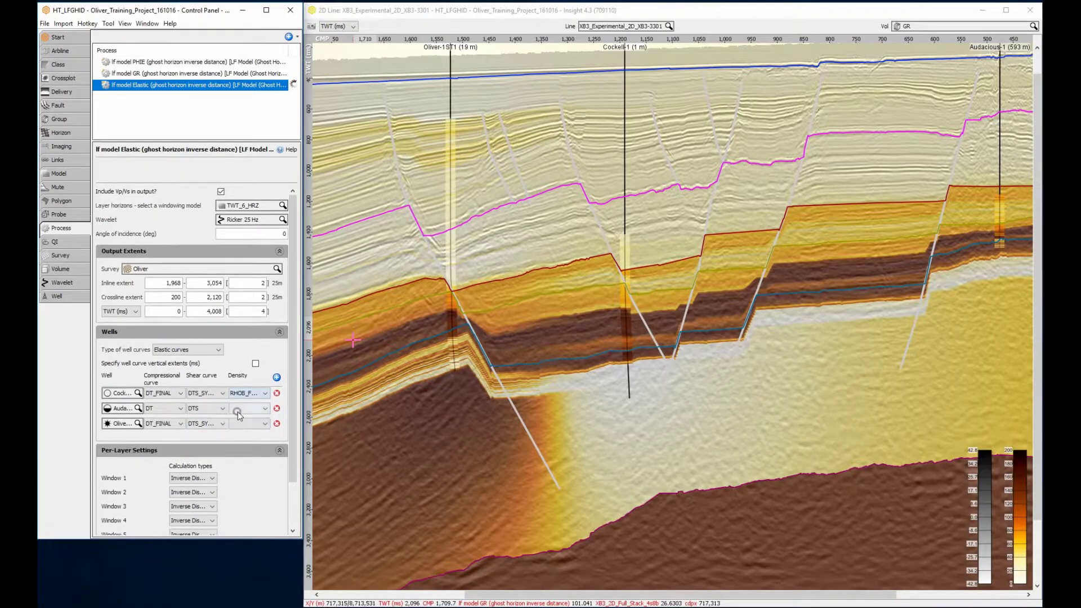
pyautogui.click(238, 427)
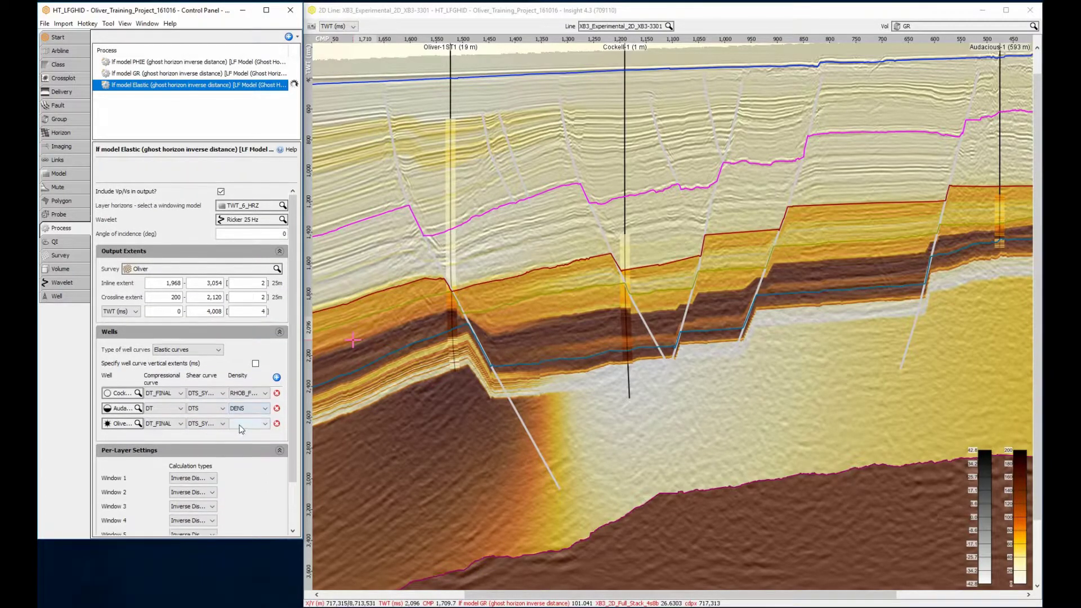
pyautogui.click(245, 441)
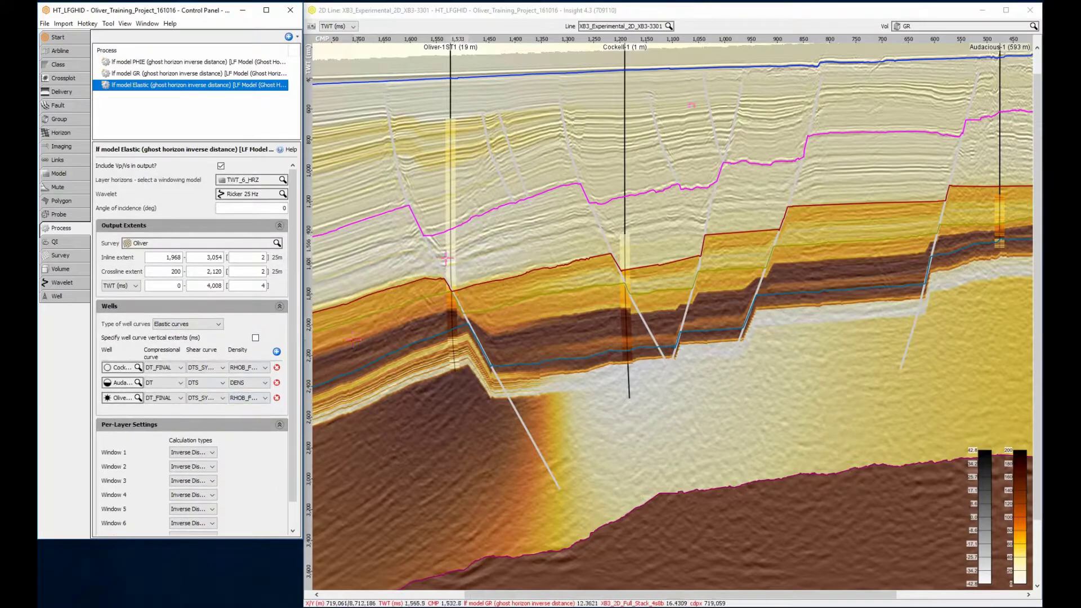
# Display PImp, SImp, Rho and finally the Synthetics volume on the section
pyautogui.click(929, 26)
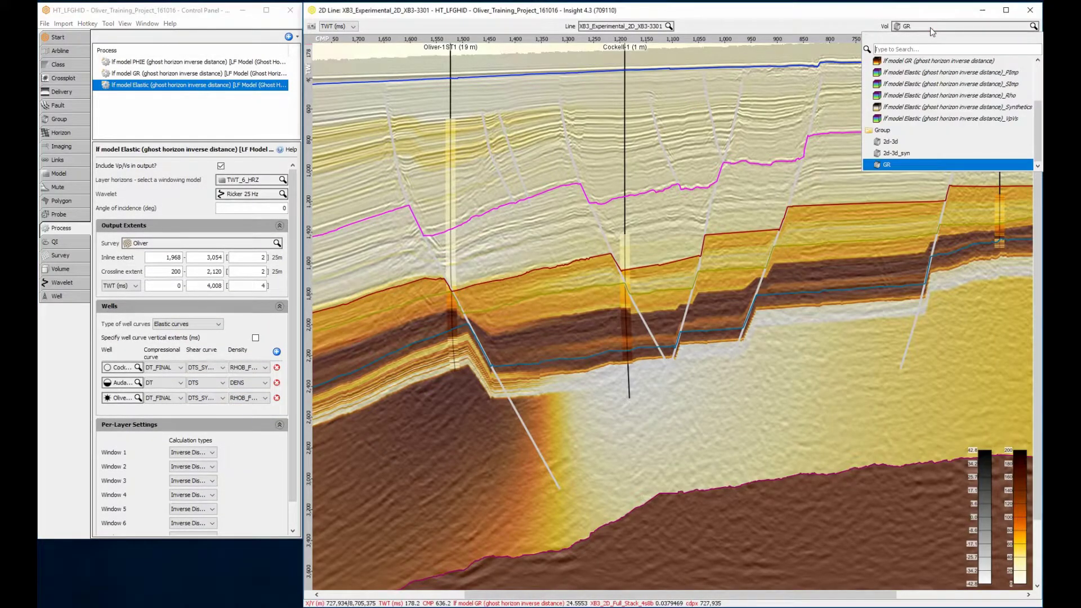
pyautogui.click(926, 71)
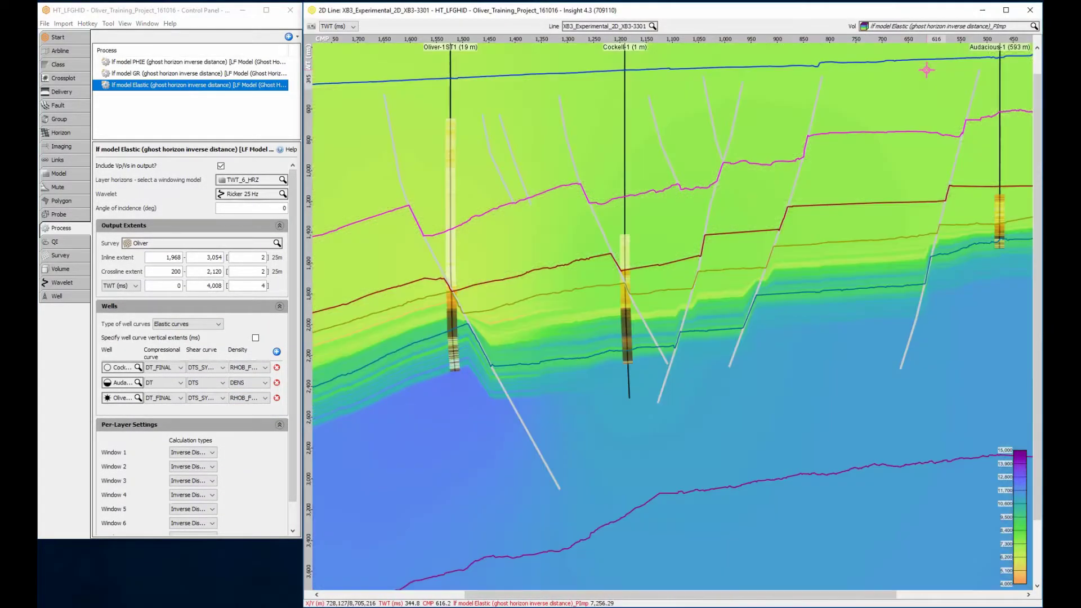
pyautogui.click(967, 29)
pyautogui.click(968, 81)
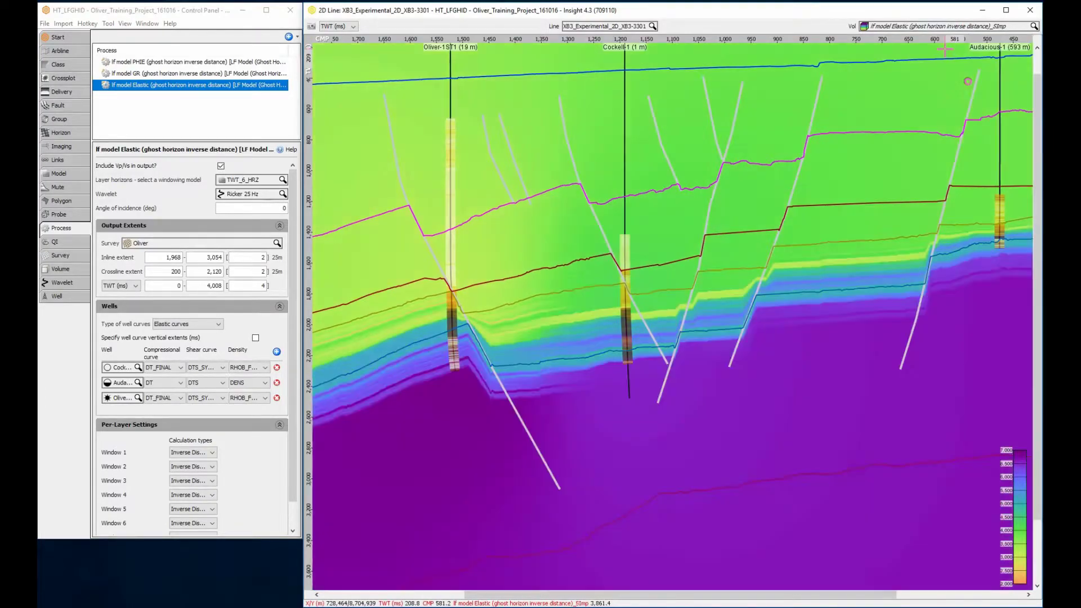
pyautogui.click(976, 28)
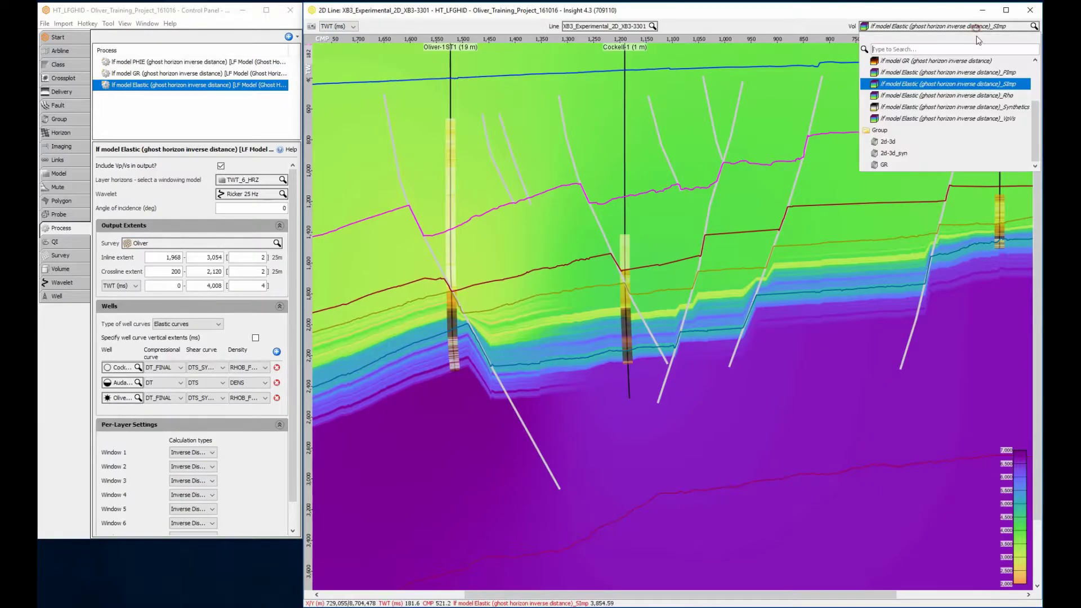
pyautogui.click(980, 96)
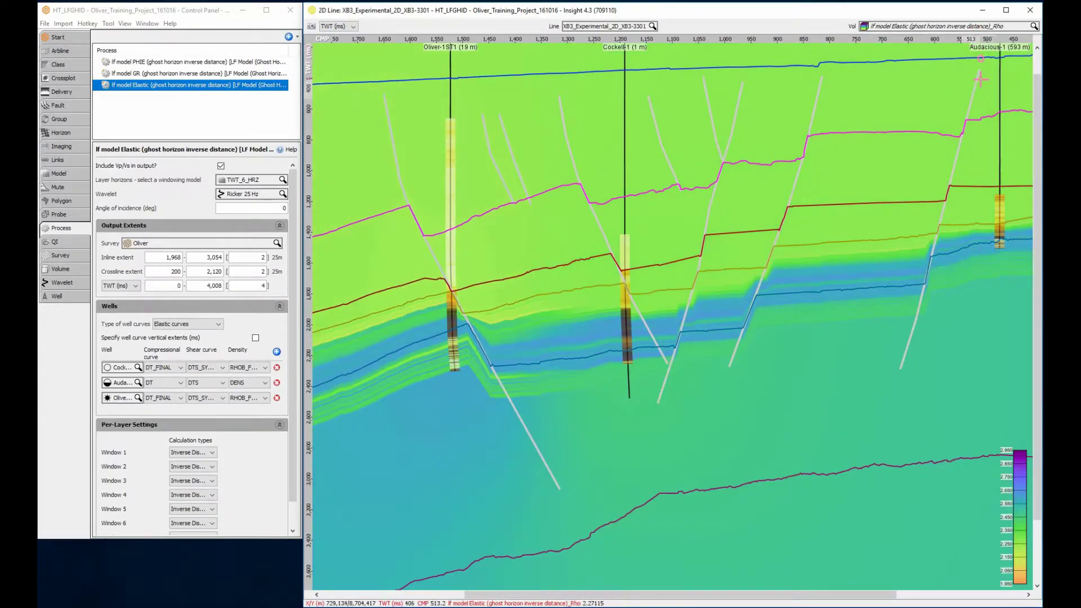
pyautogui.click(985, 28)
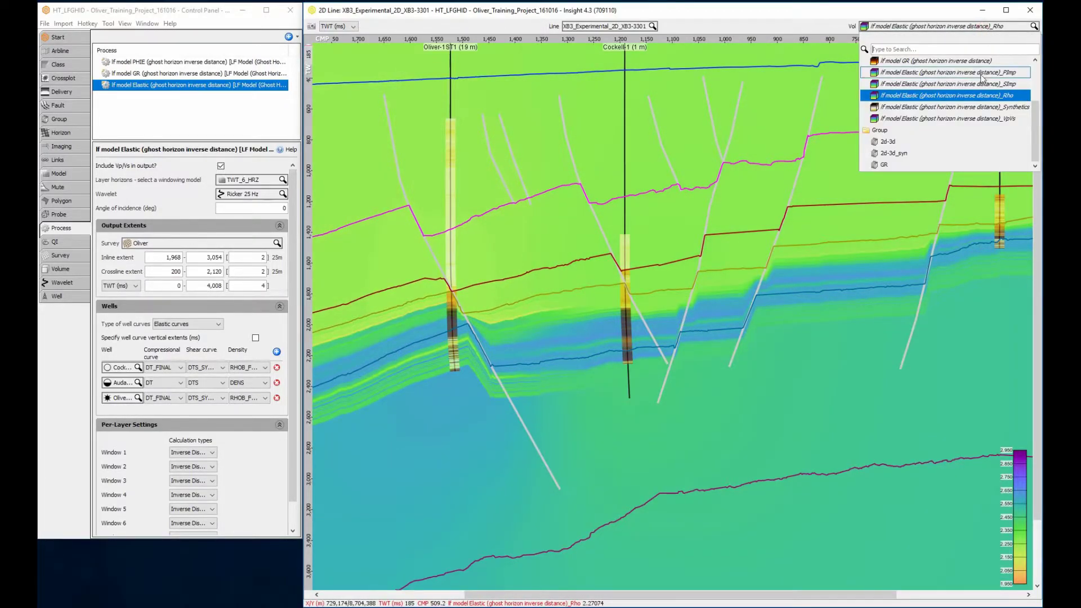
pyautogui.click(980, 106)
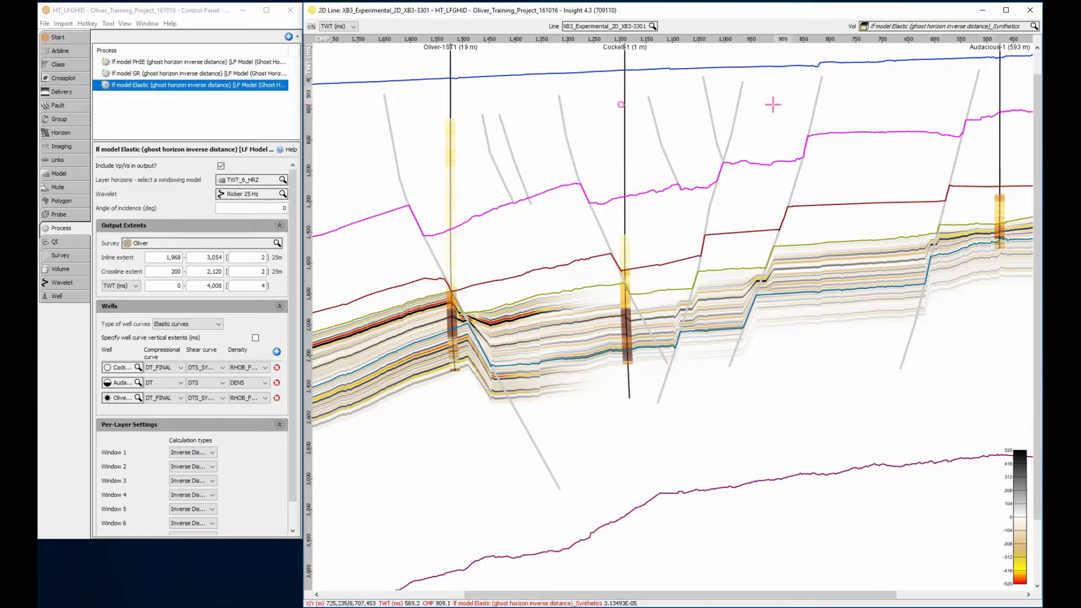
# Set the elastic model's angle of incidence to 0
pyautogui.click(280, 208)
pyautogui.write('25')
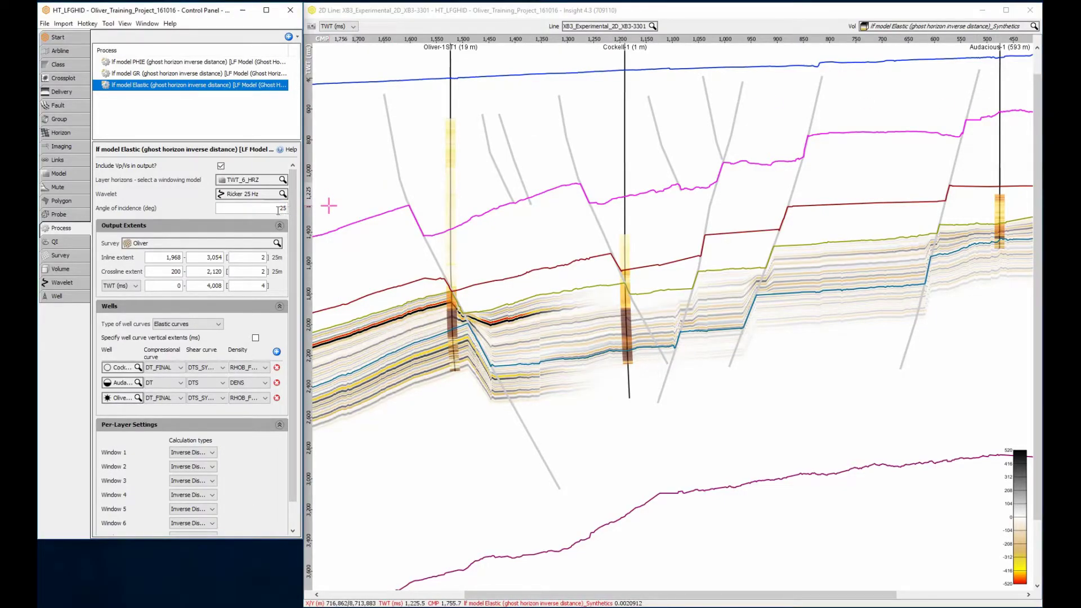
pyautogui.press('BackSpace')
pyautogui.press('BackSpace')
pyautogui.write('4')
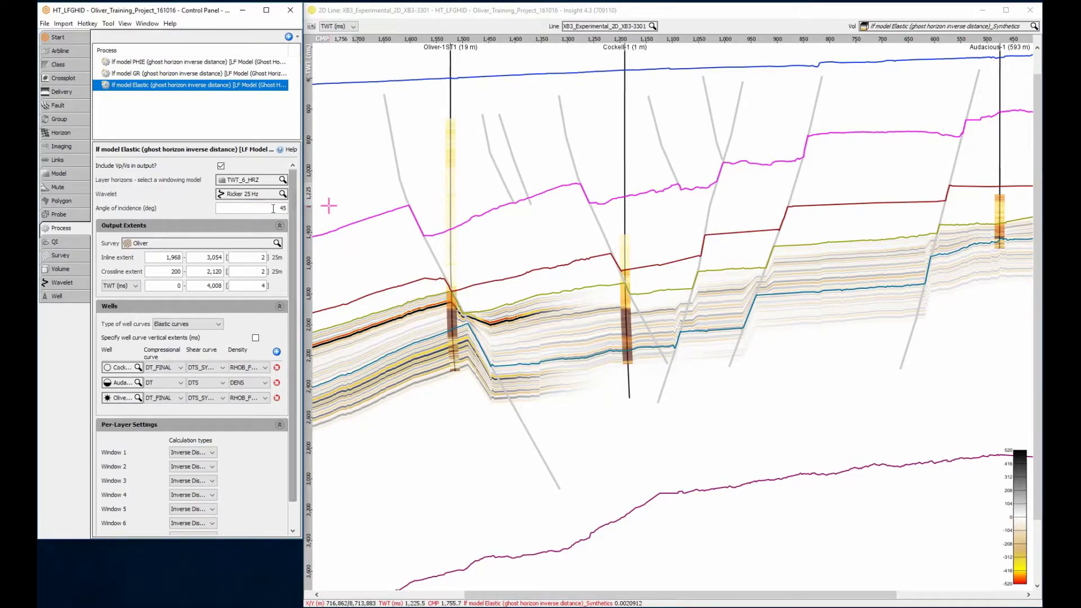
pyautogui.press('BackSpace')
pyautogui.press('BackSpace')
pyautogui.write('0')
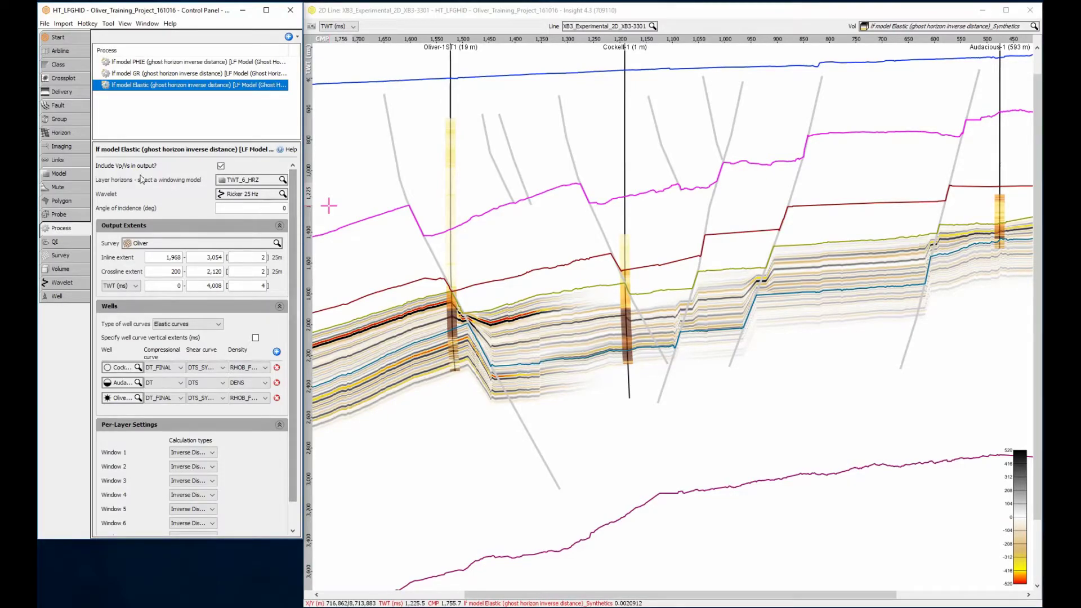
# Set the 2d-3d_syn group's first volume to lf model Elastic _Synthetics
pyautogui.click(72, 121)
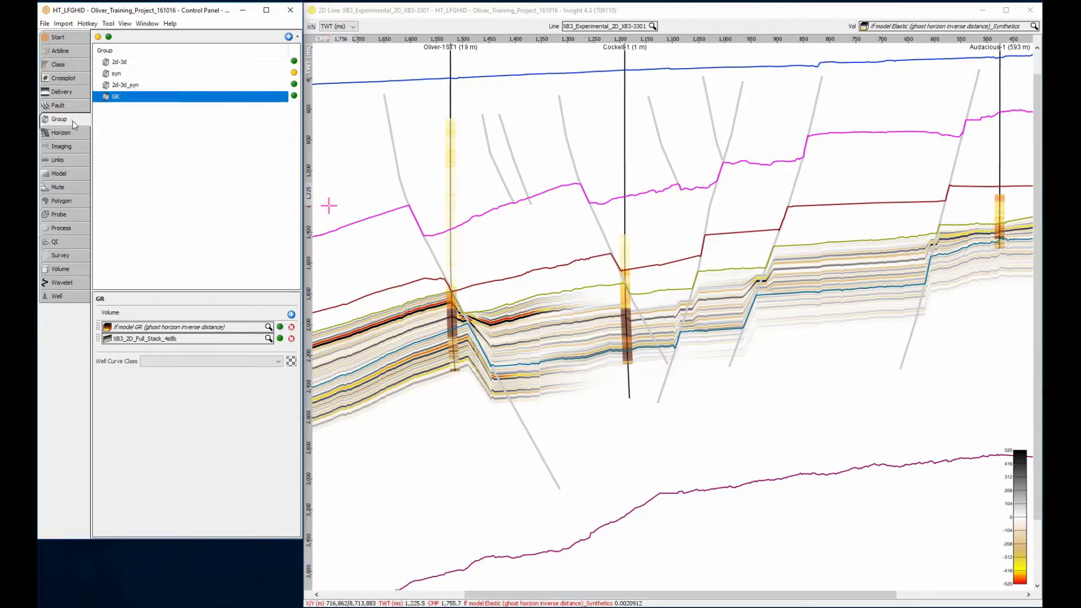
pyautogui.click(144, 86)
pyautogui.click(181, 330)
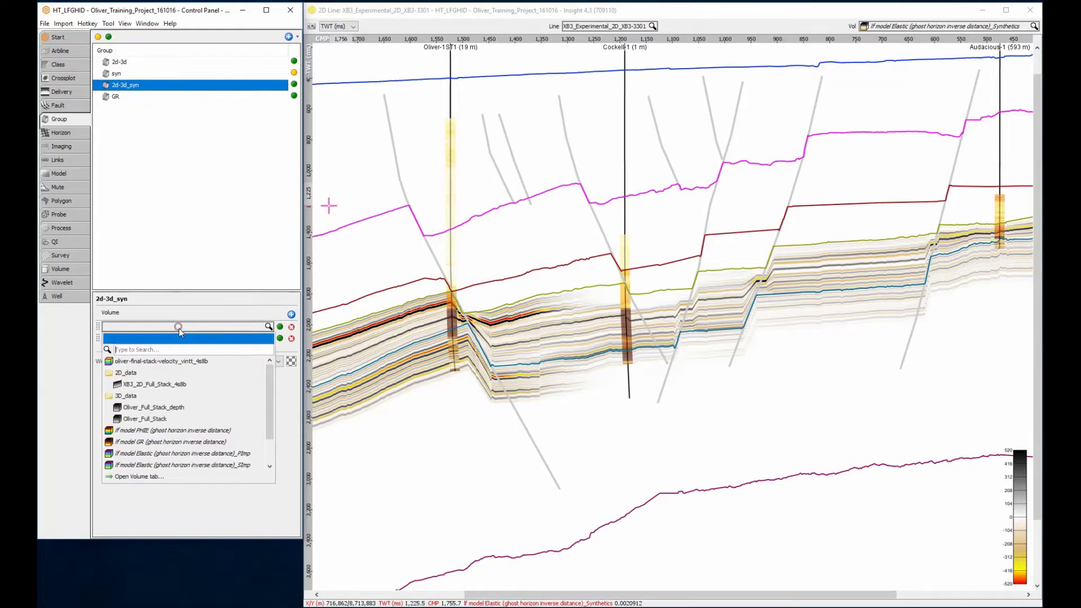
pyautogui.scroll(-2, 173, 444)
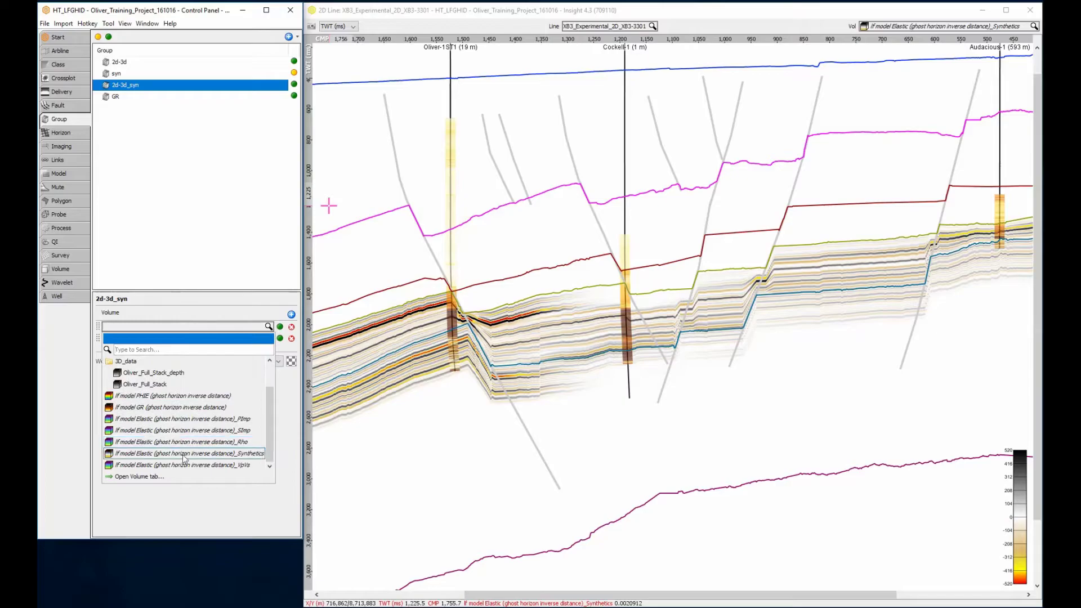
pyautogui.click(182, 455)
# Display the 2d-3d_syn group on the section, comparing it twice against plain 2d-3d seismic
pyautogui.click(919, 26)
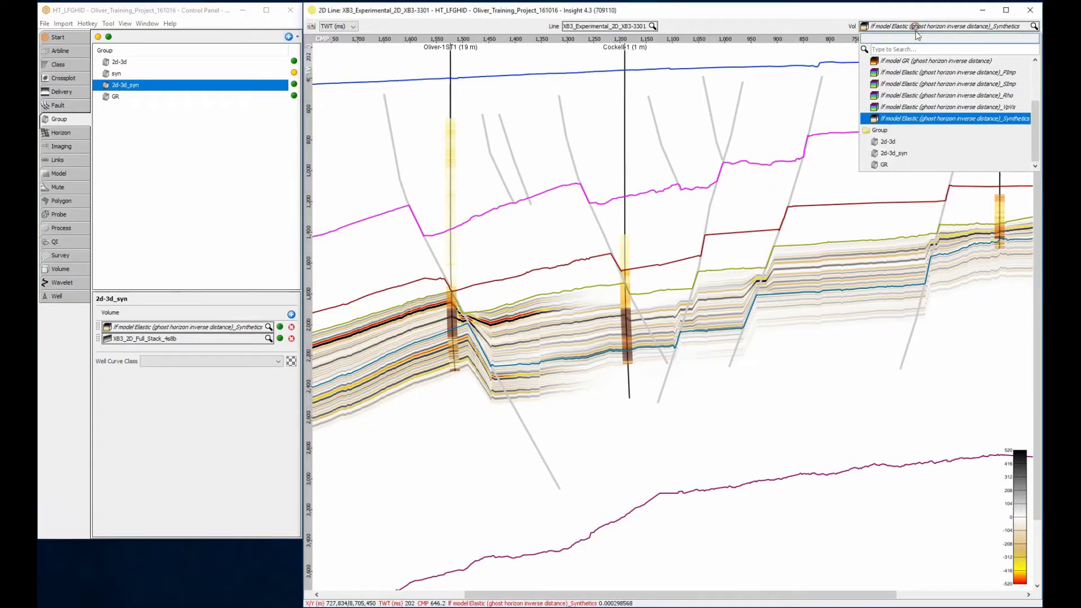
pyautogui.click(904, 154)
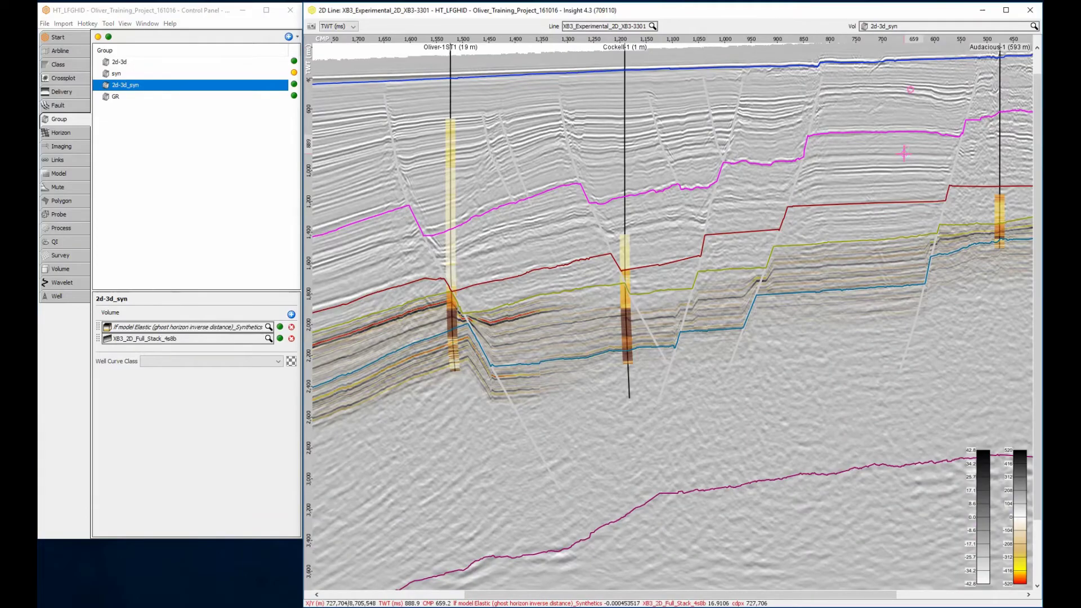
pyautogui.press('Down')
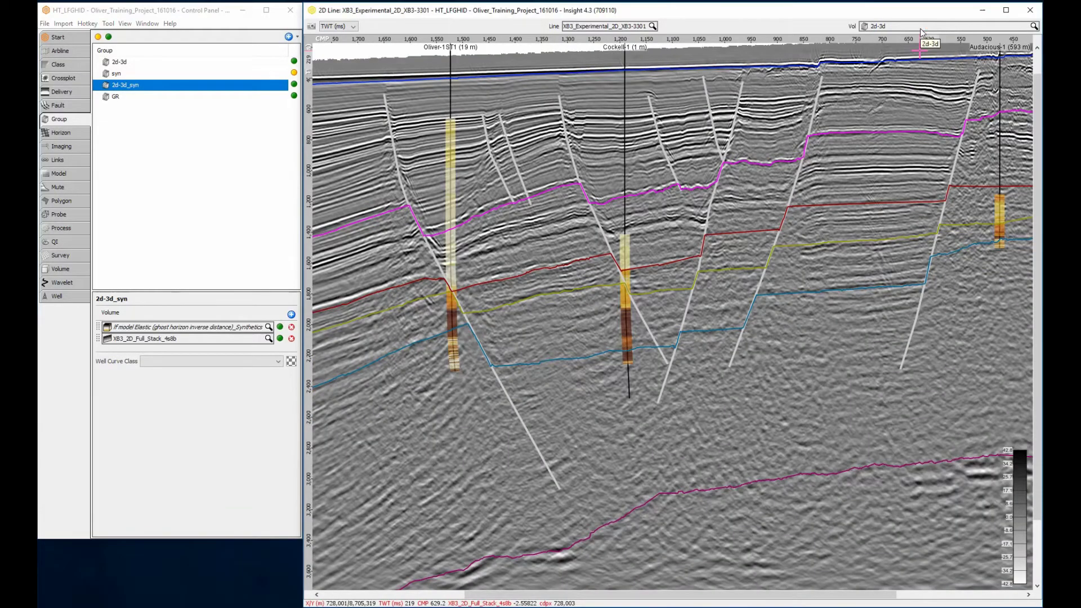
pyautogui.press('Up')
pyautogui.press('Down')
pyautogui.press('Up')
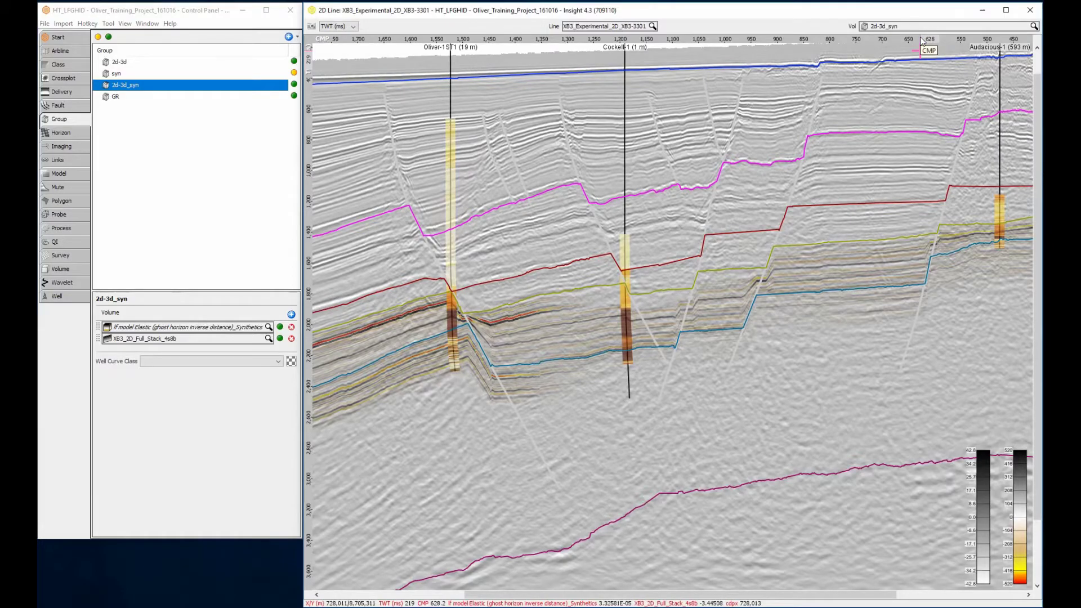
# Review the lf model PHIE process settings, then display the lf model PHIE volume on the section
pyautogui.click(69, 227)
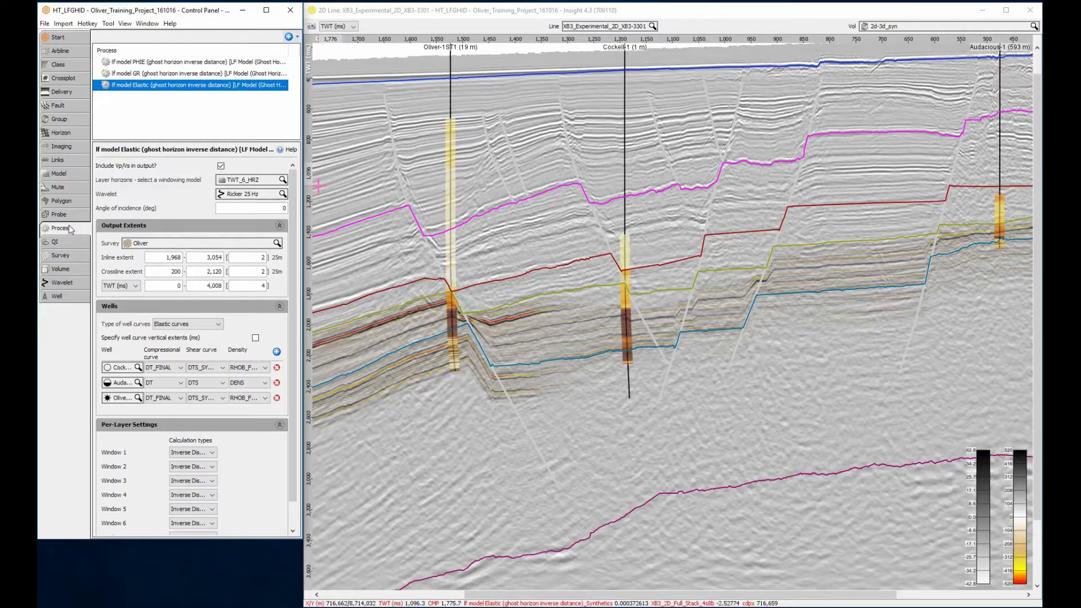
pyautogui.click(193, 62)
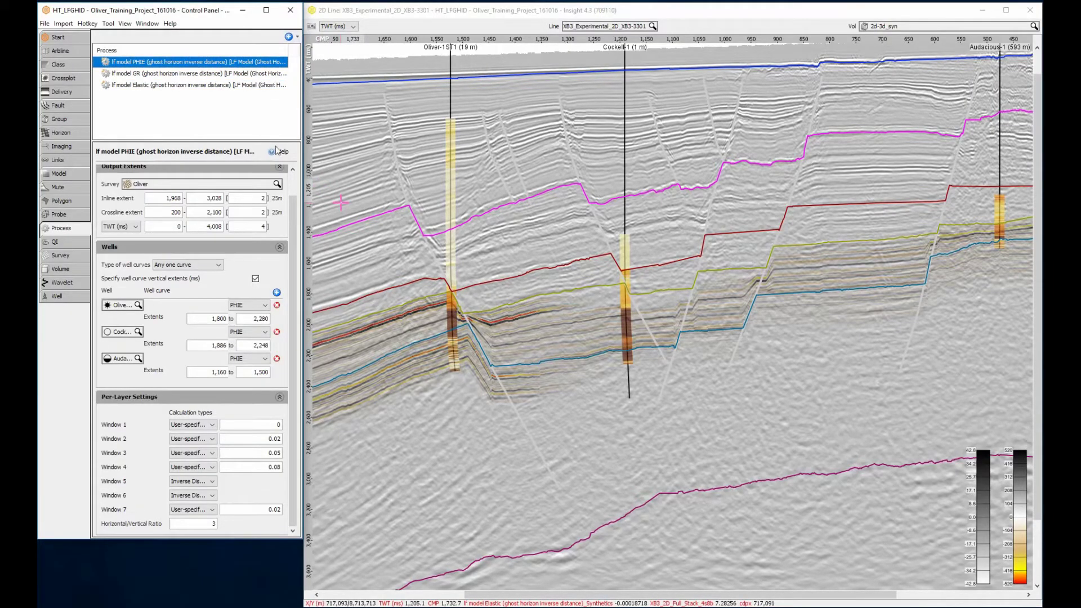
pyautogui.scroll(1, 292, 188)
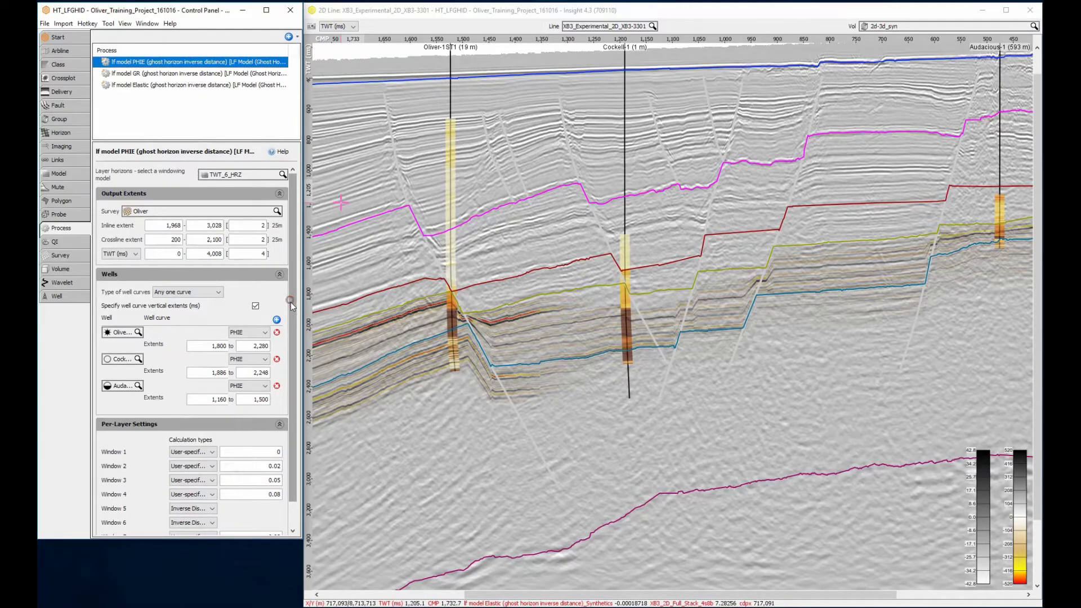
pyautogui.scroll(-1, 292, 304)
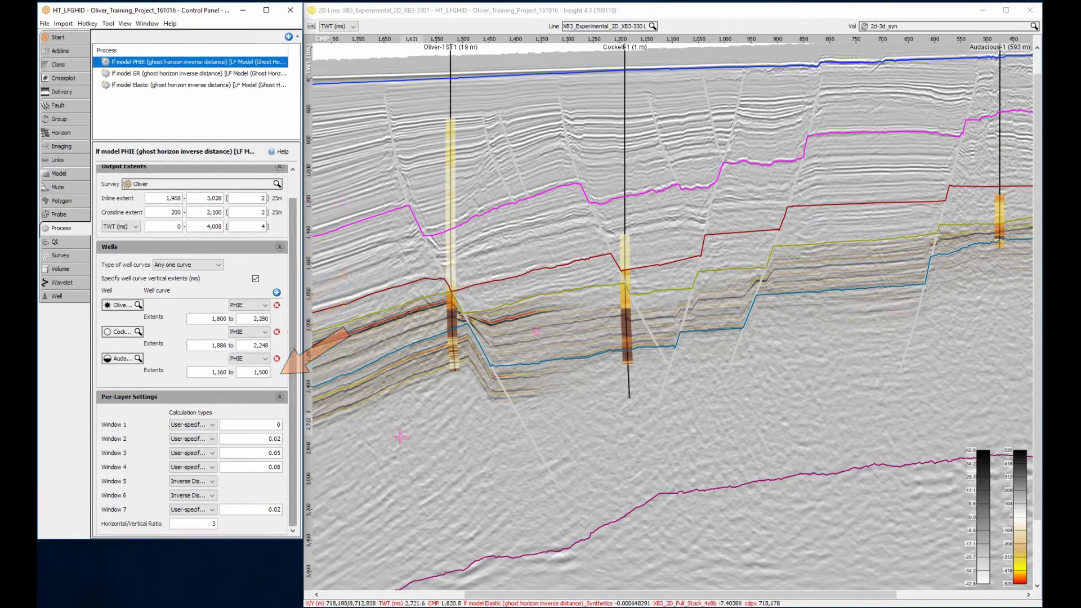
pyautogui.click(982, 25)
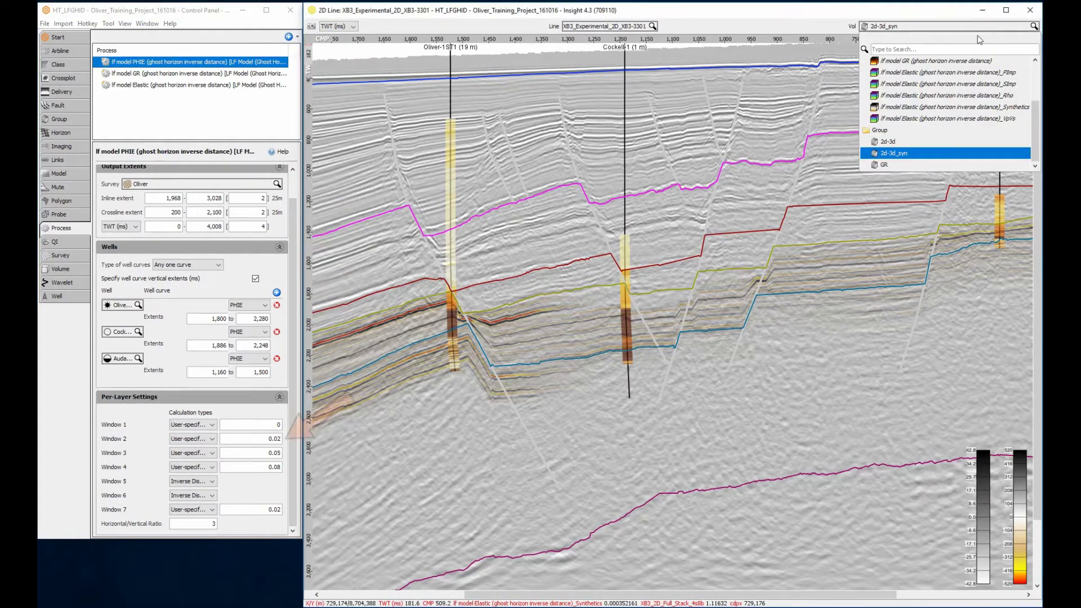
pyautogui.scroll(3, 940, 101)
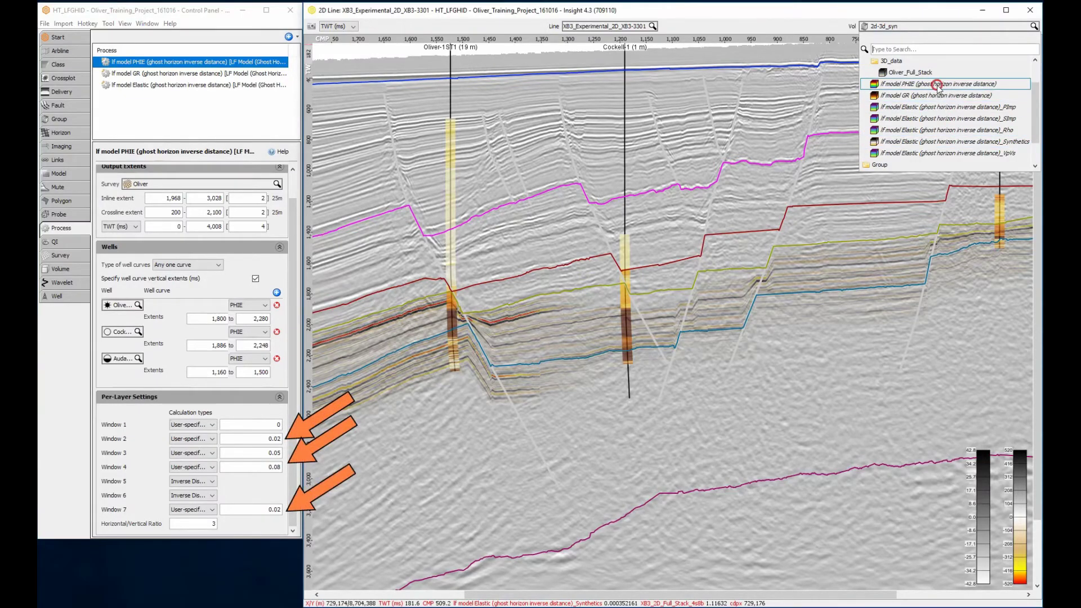
pyautogui.click(937, 84)
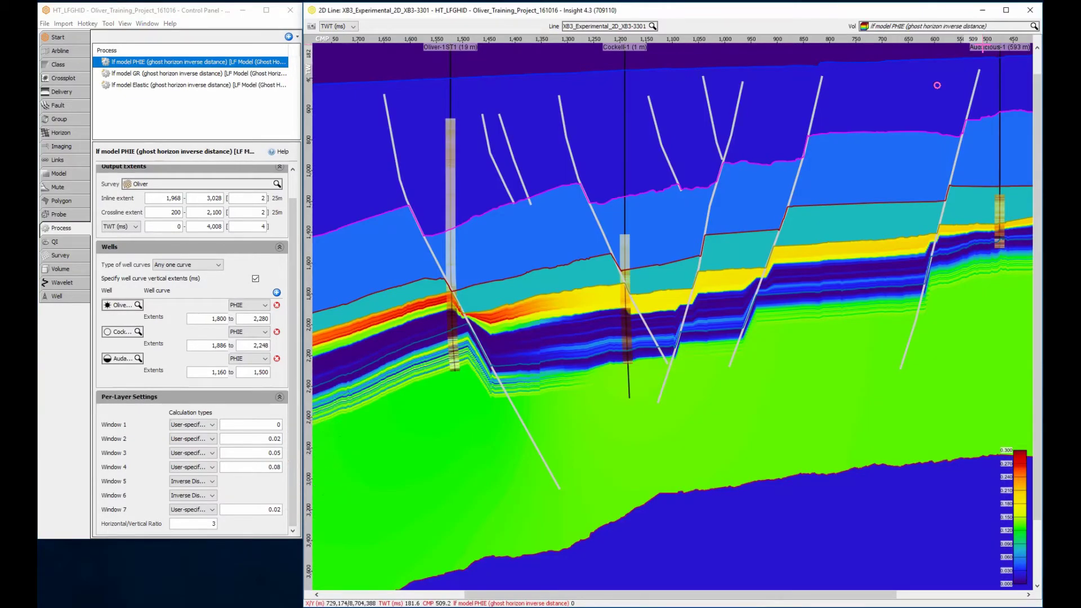